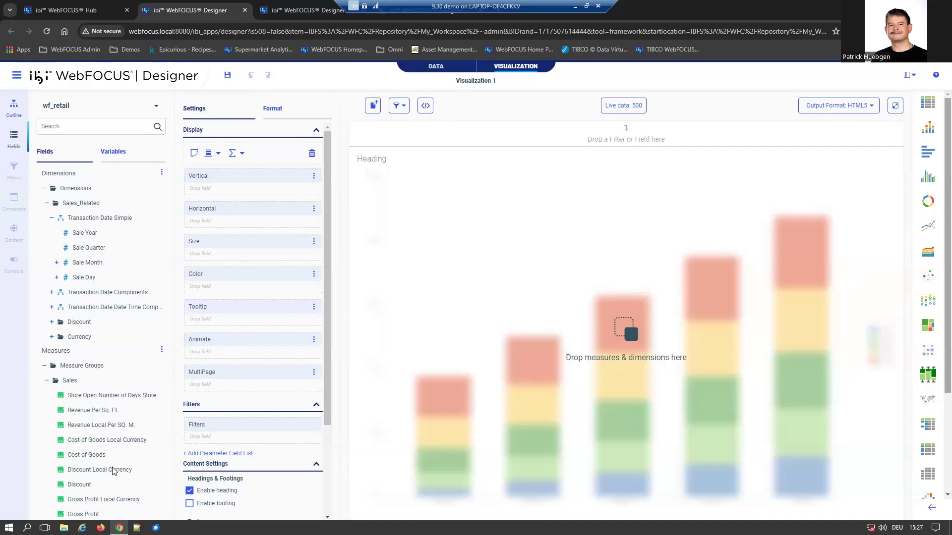
Chart the Discount measure by the Product Name attribute and swap the vertical and horizontal axes
double_click(79, 485)
scroll(65, 322, "down", 2)
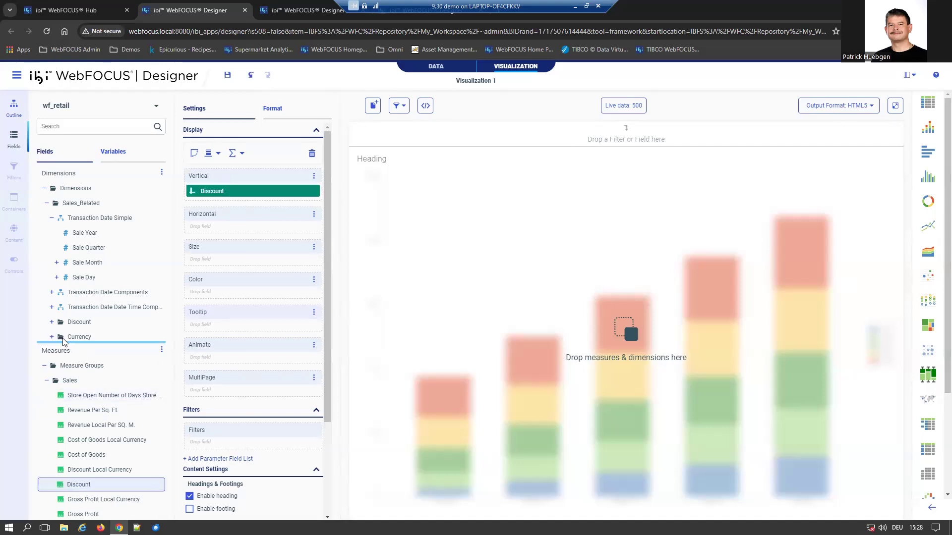
left_click(48, 274)
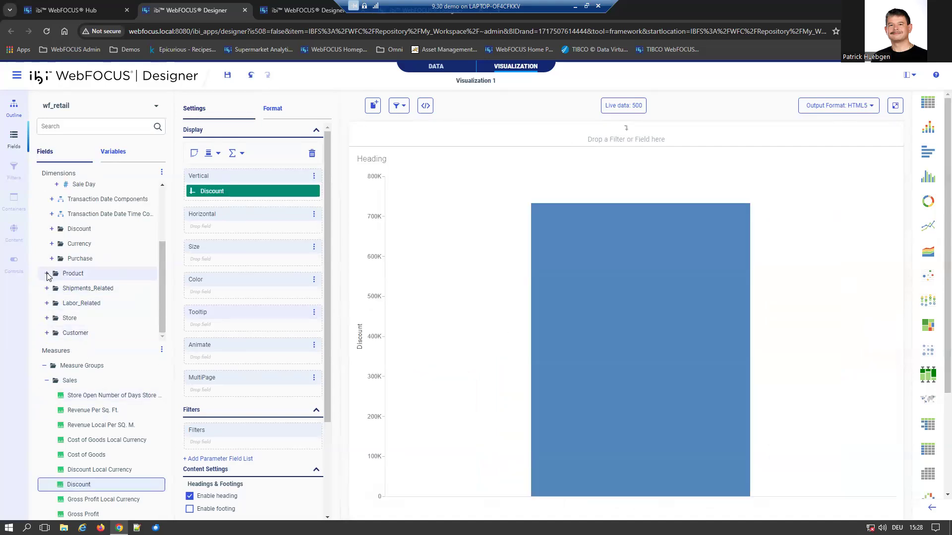
scroll(75, 308, "down", 1)
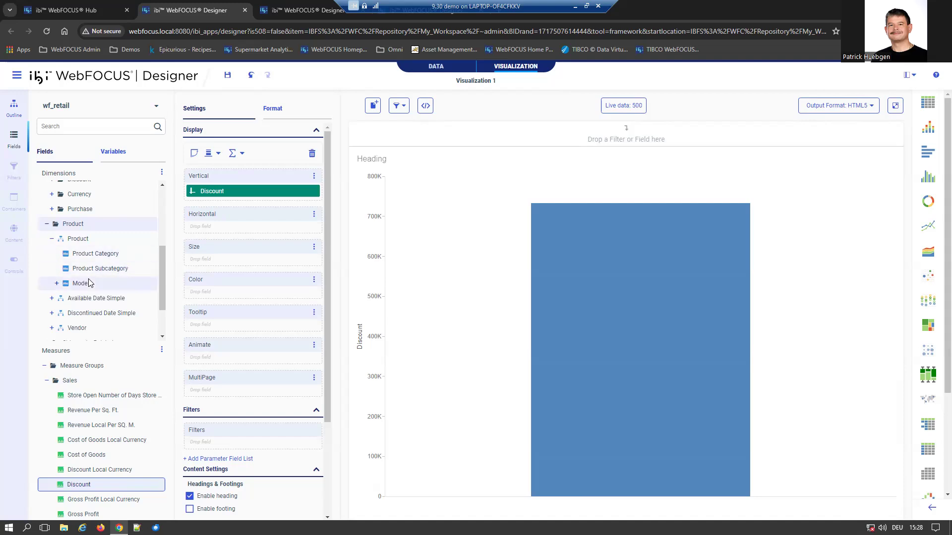
left_click(56, 283)
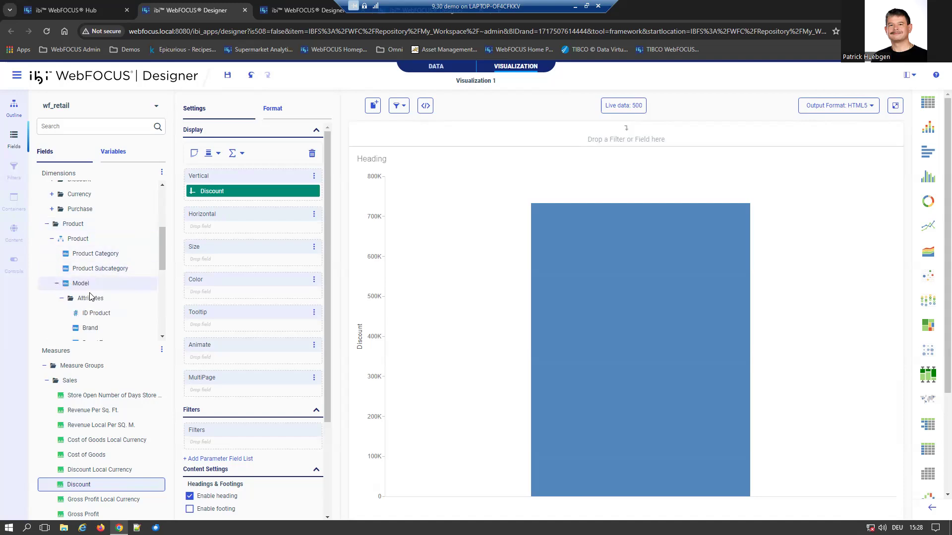
scroll(101, 295, "down", 2)
double_click(114, 284)
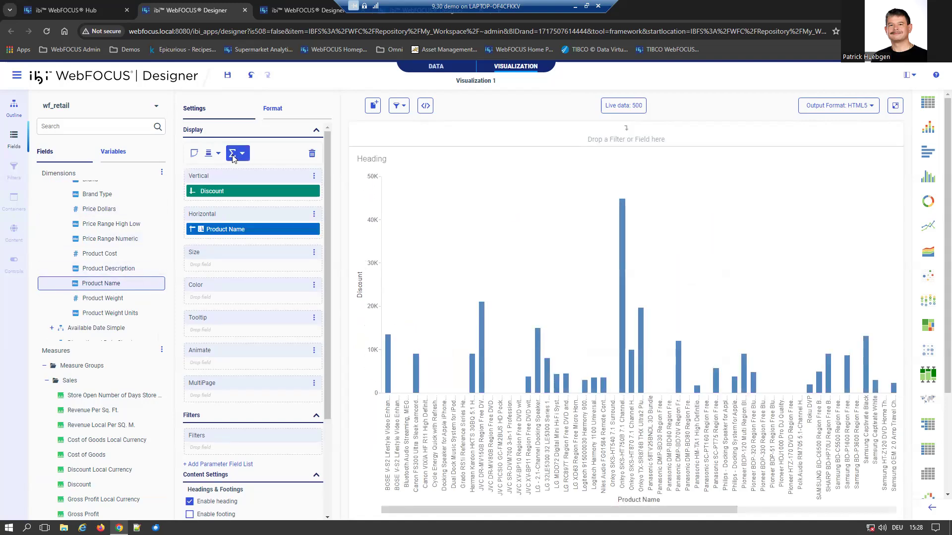
left_click(195, 156)
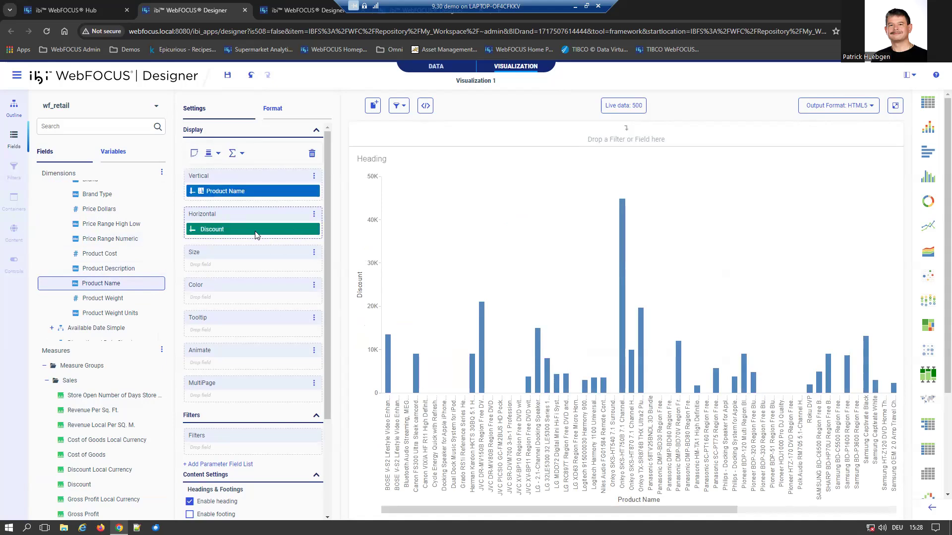
Sort the Discount bars in descending order and limit the chart to the first 10 products
right_click(313, 238)
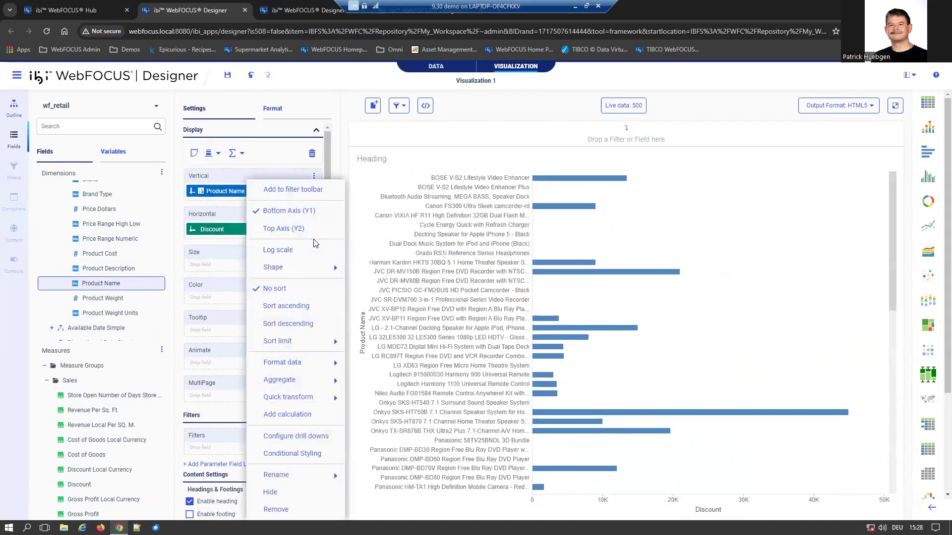
left_click(313, 325)
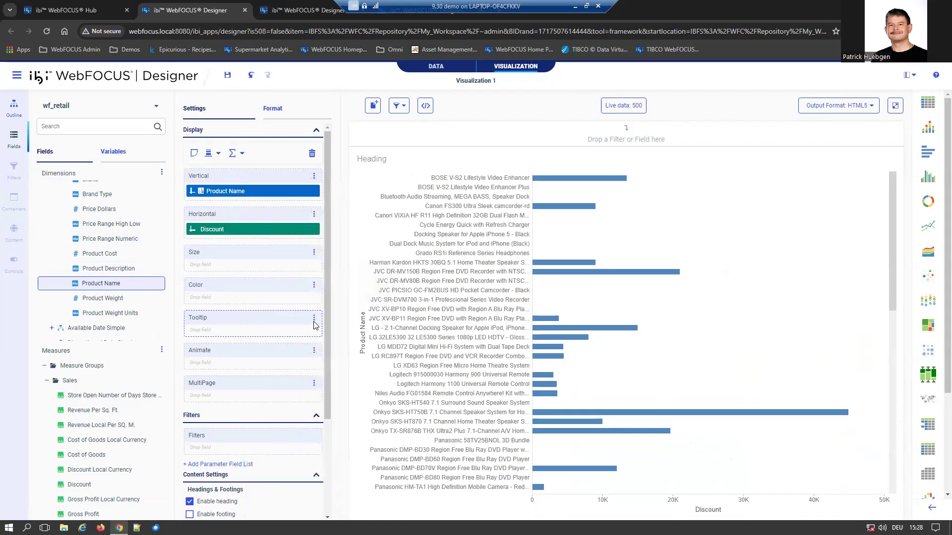
right_click(264, 232)
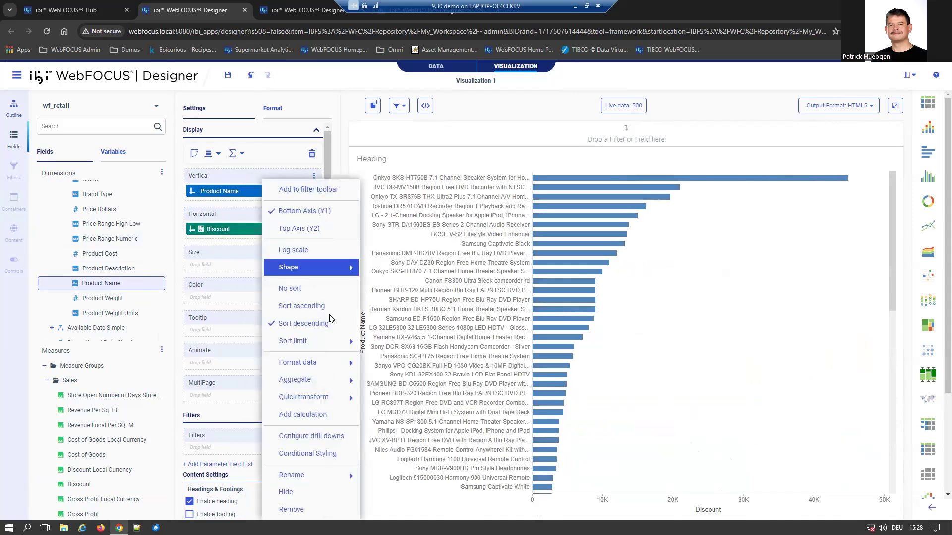
mouse_move(322, 341)
left_click(394, 367)
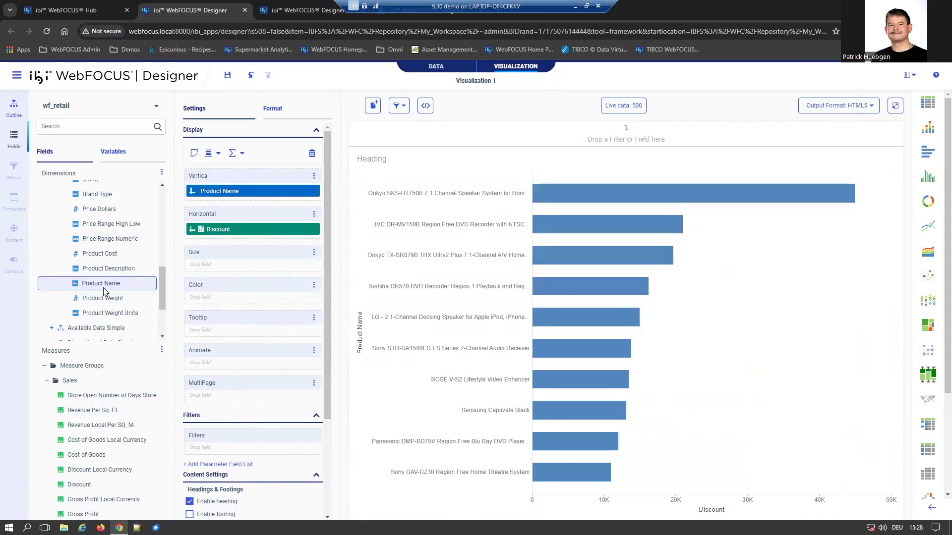
Add ID Product as a filter above the chart and save the visualization in My Content as "Simple little Report"
scroll(106, 286, "up", 1)
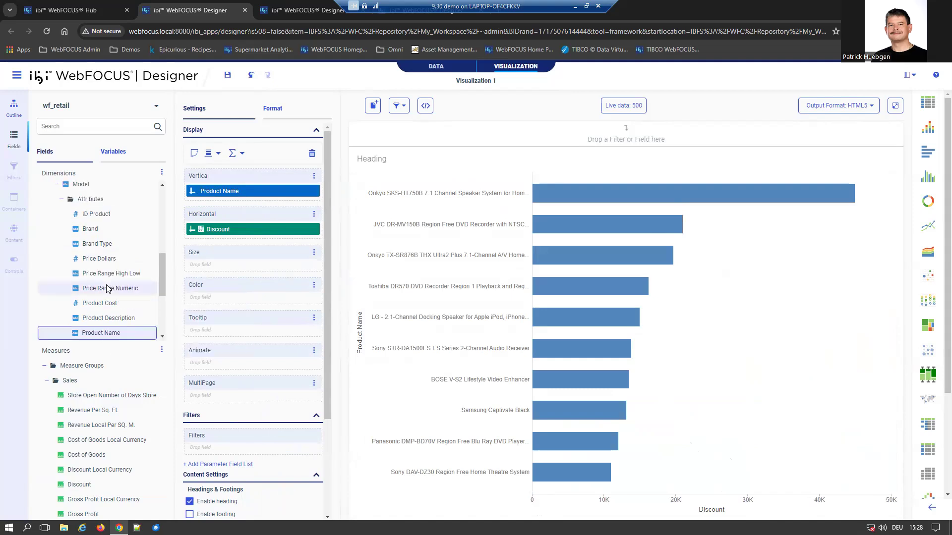
left_click_drag(97, 215, 401, 135)
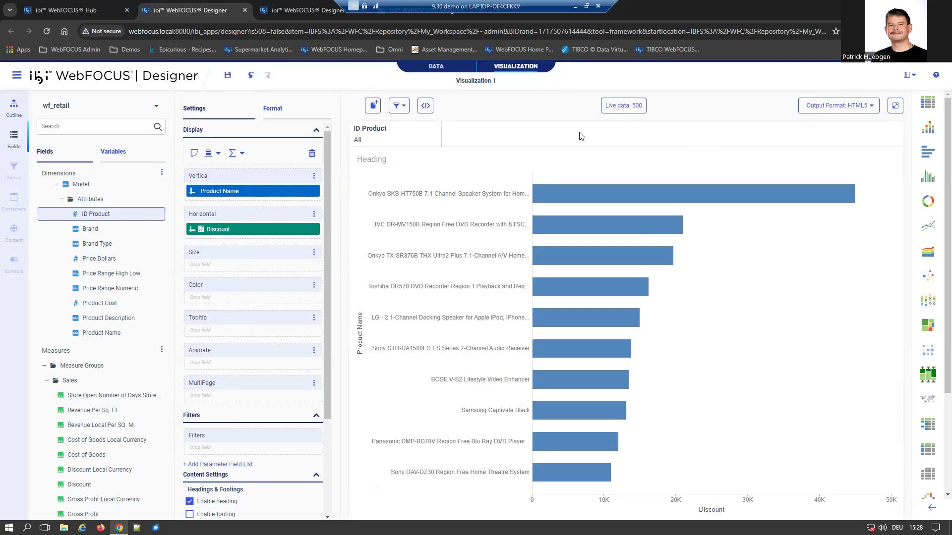
left_click(226, 75)
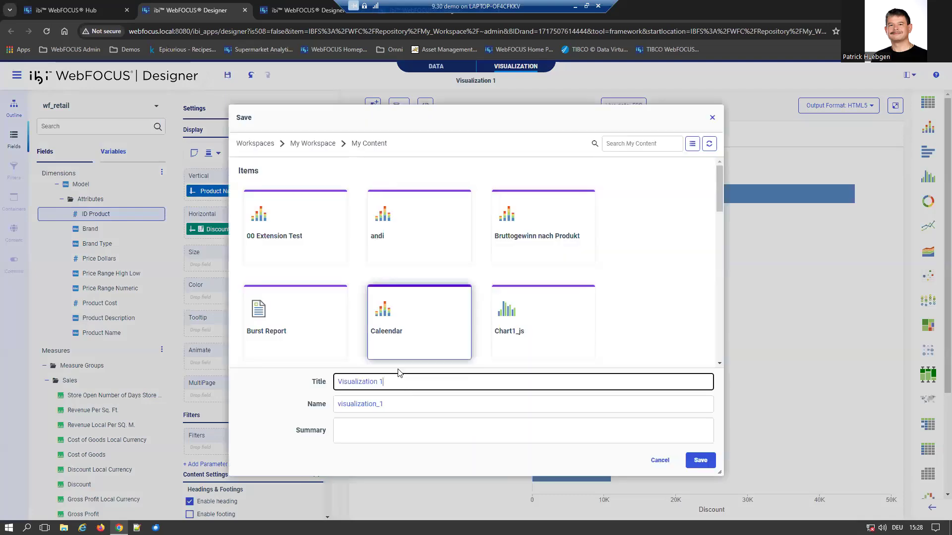
key("ctrl+a")
type("Simple little Report")
key("Return")
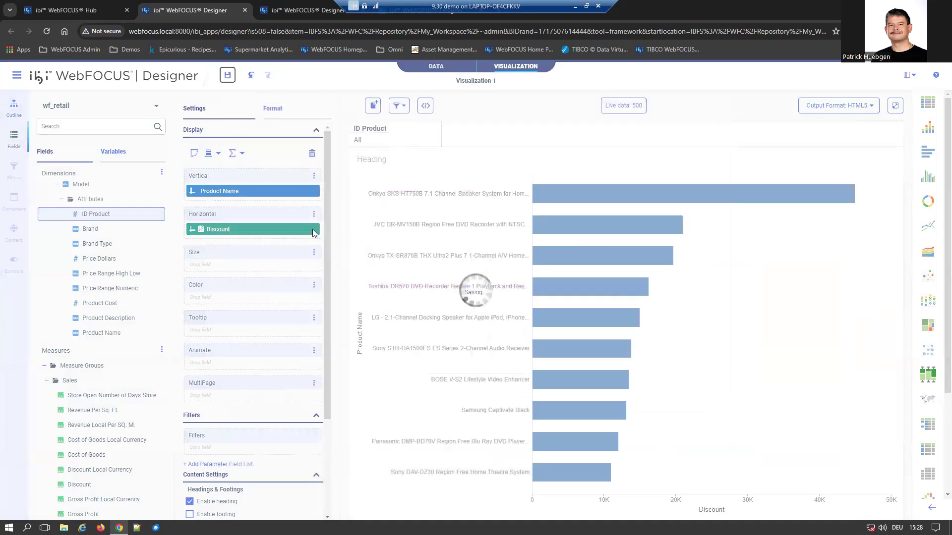
Return to the Hub and start a new assembled page from the Blank template
left_click(97, 9)
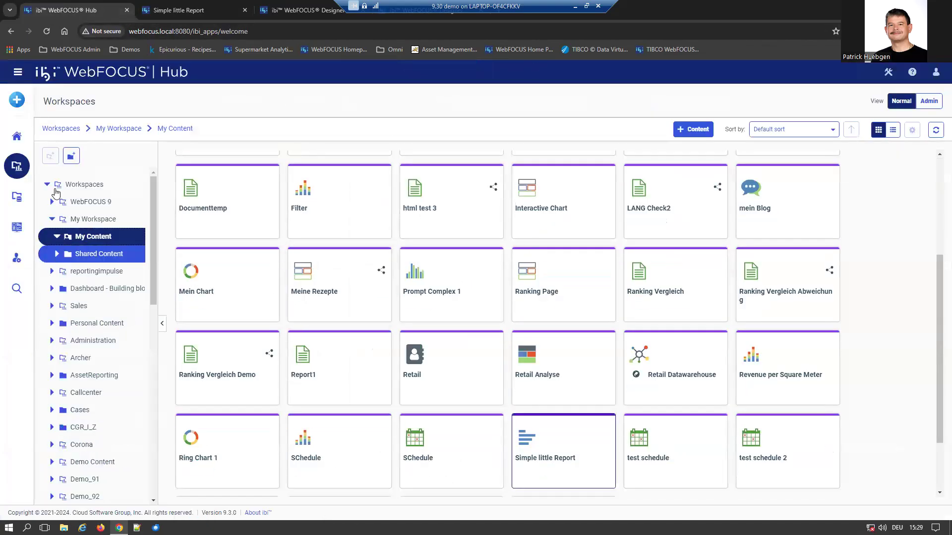
left_click(17, 105)
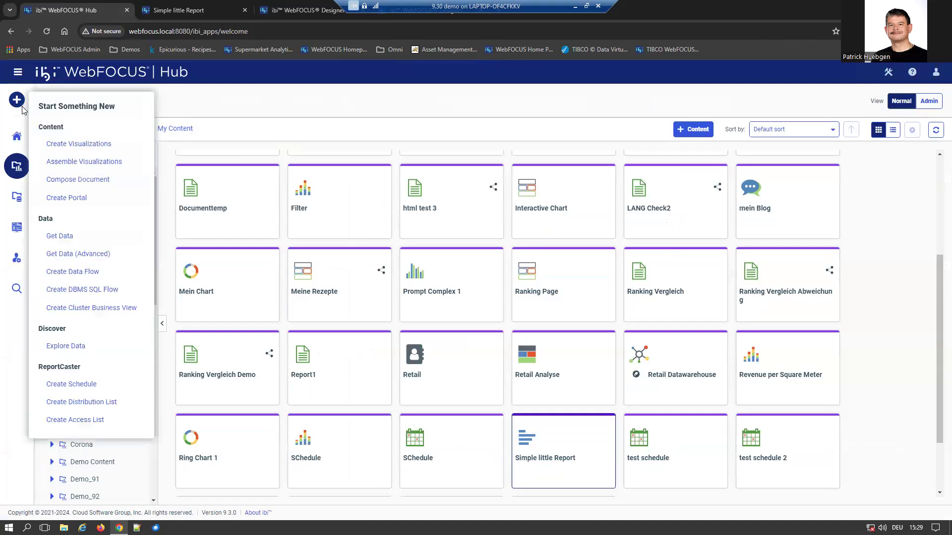
left_click(84, 163)
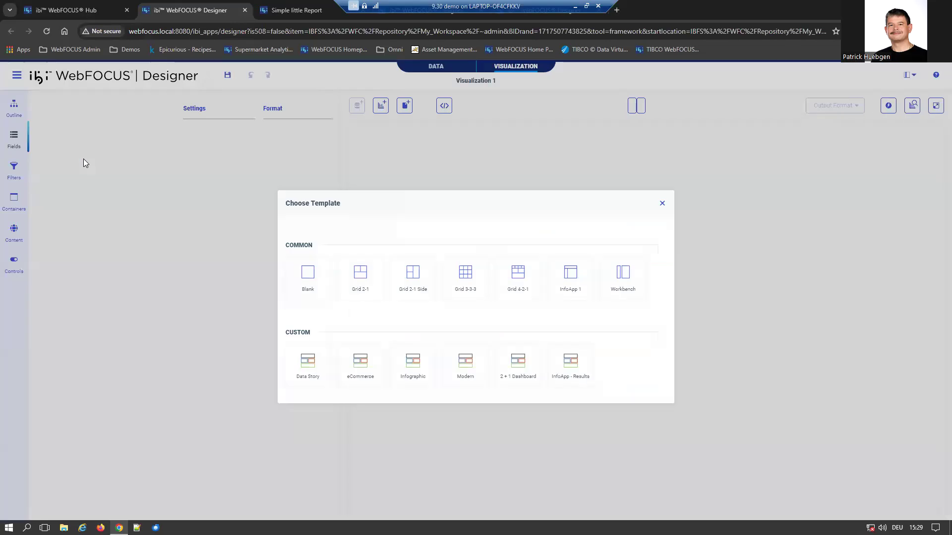
left_click(299, 295)
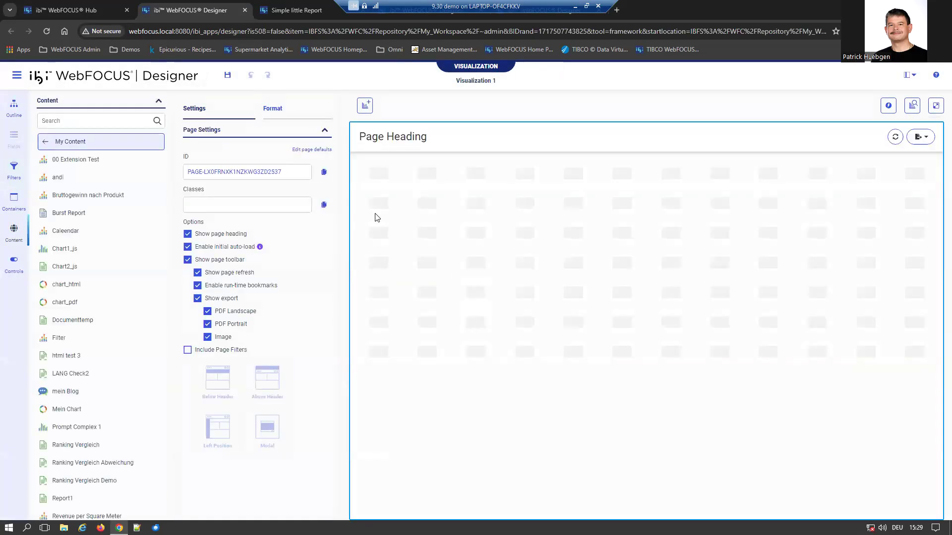
Place Simple little Report from My Content on the blank page and expand its container to fill the page
scroll(136, 248, "down", 1)
scroll(152, 372, "down", 1)
left_click_drag(57, 470, 378, 214)
left_click_drag(535, 263, 534, 263)
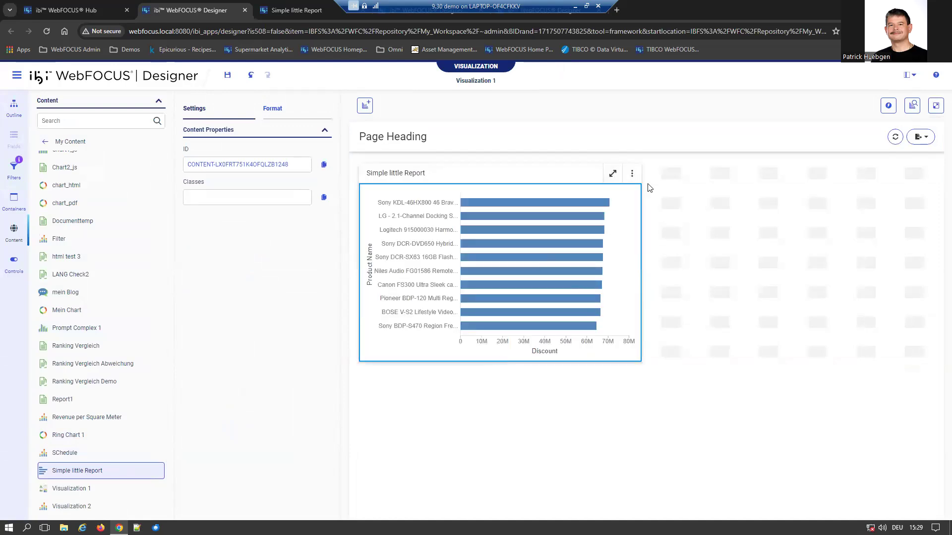
left_click(613, 173)
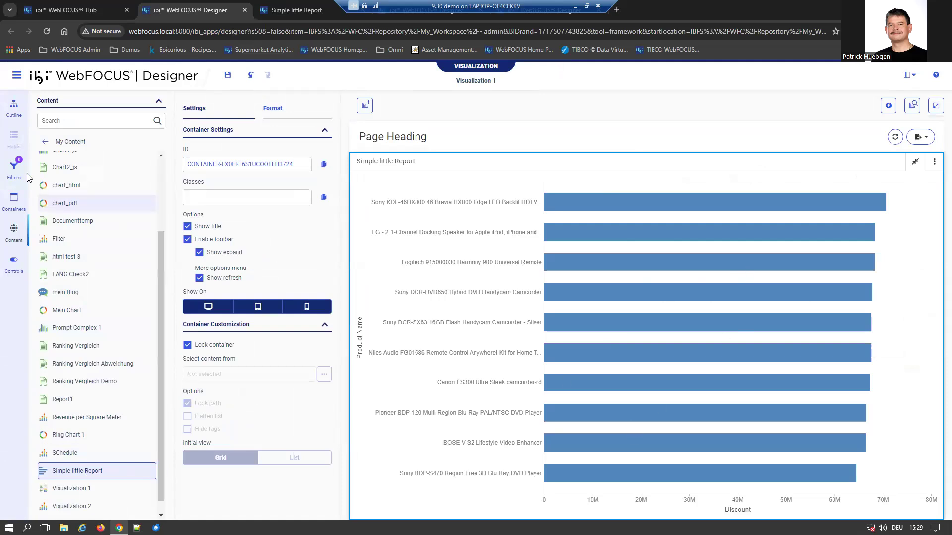
Add all of the report's filters to the page
left_click(13, 167)
left_click(84, 121)
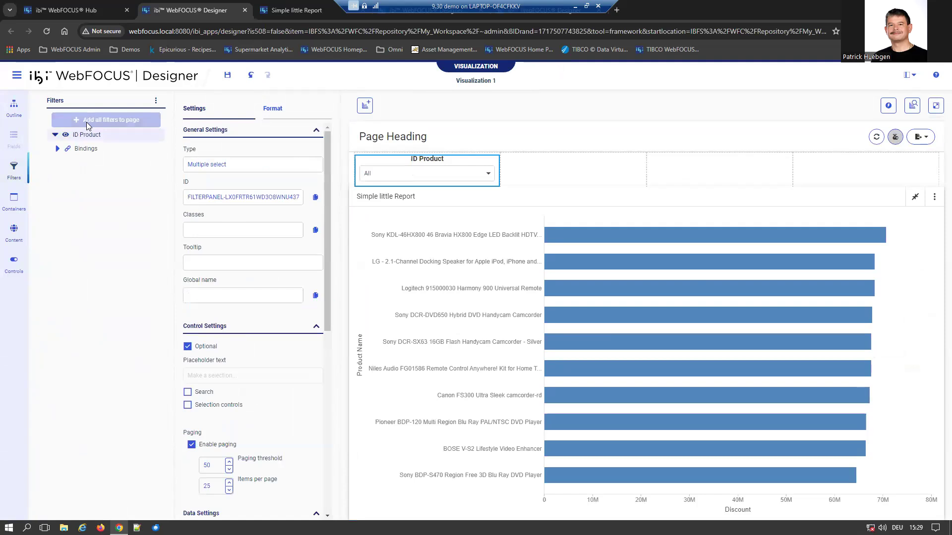
Run the page and filter the report to product IDs 1005, 1006 and 1009
left_click(935, 106)
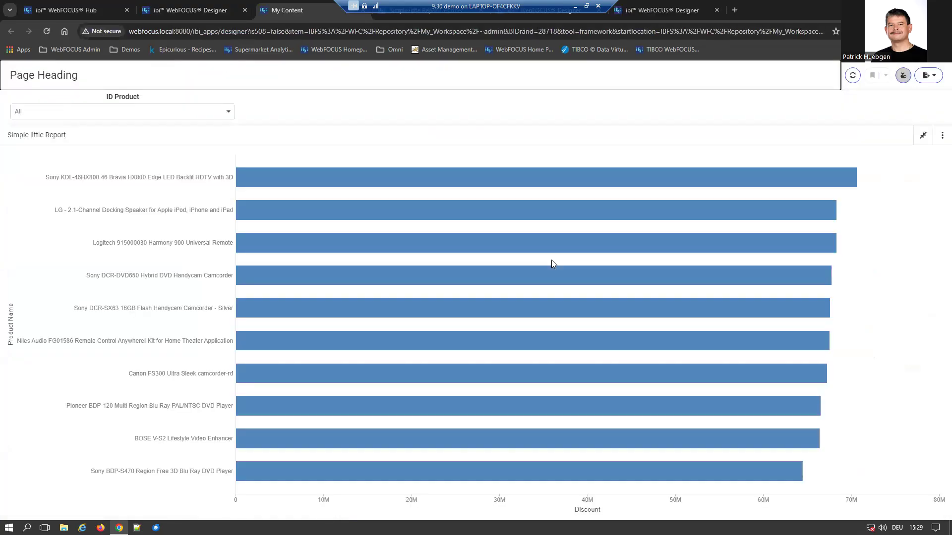
left_click(163, 112)
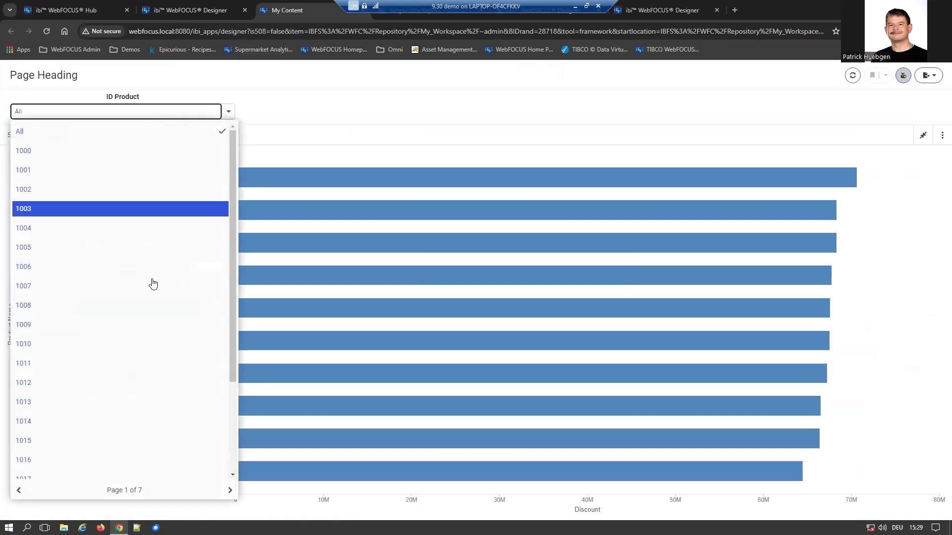
left_click(99, 248)
left_click(102, 266)
left_click(105, 325)
left_click(364, 107)
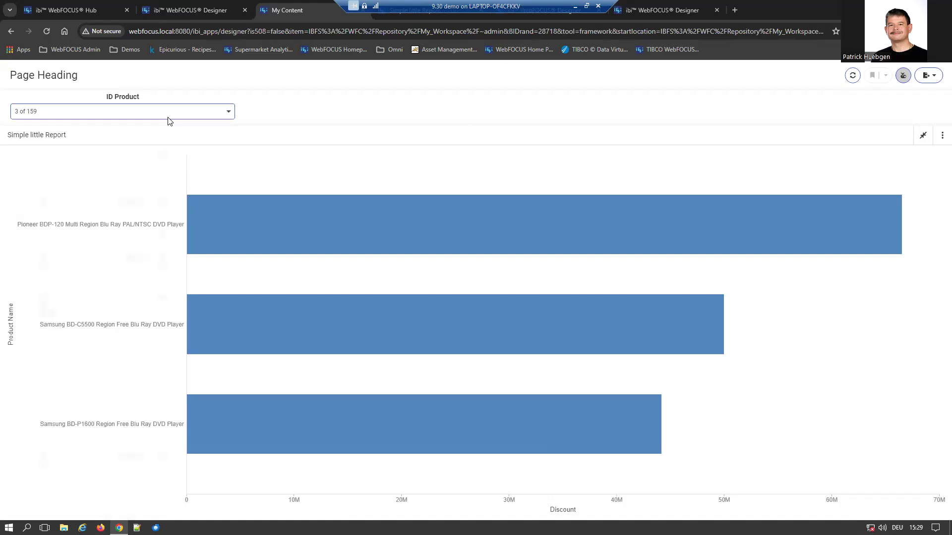
Return to the page design and switch the ID Product filter's source data type to Dynamic
left_click(207, 12)
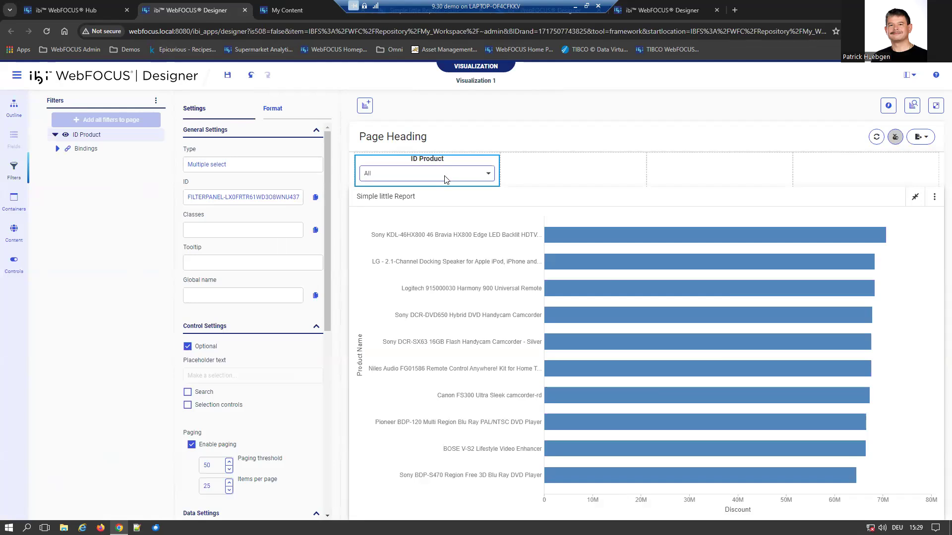
scroll(320, 422, "down", 7)
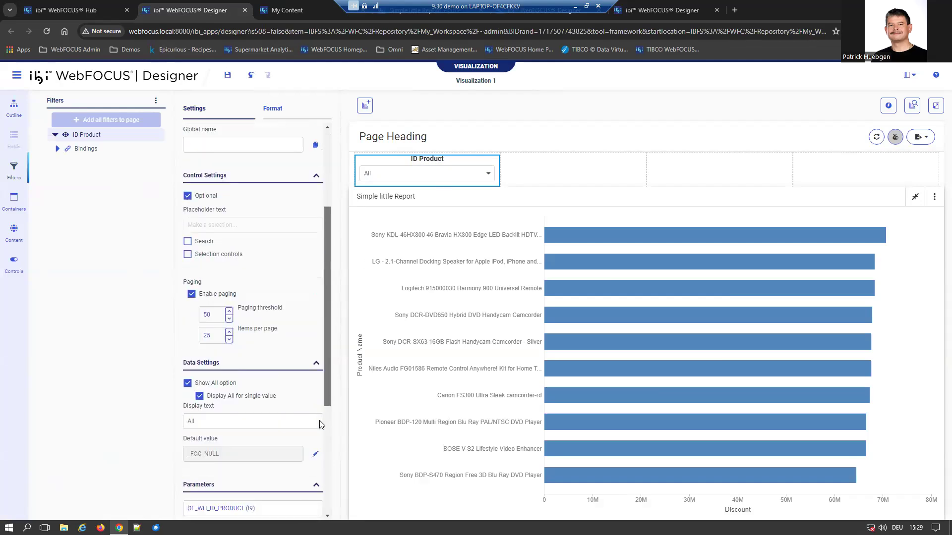
left_click_drag(319, 485, 321, 491)
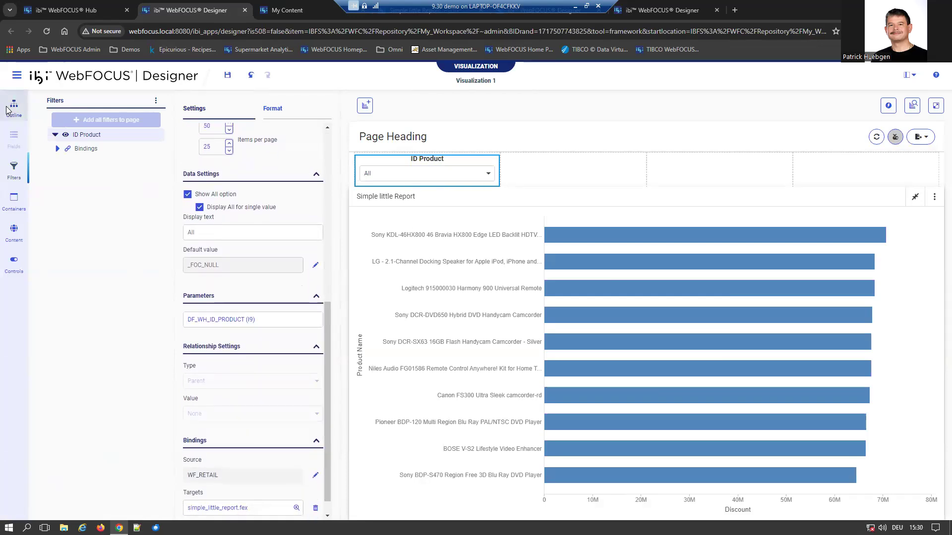
left_click(19, 110)
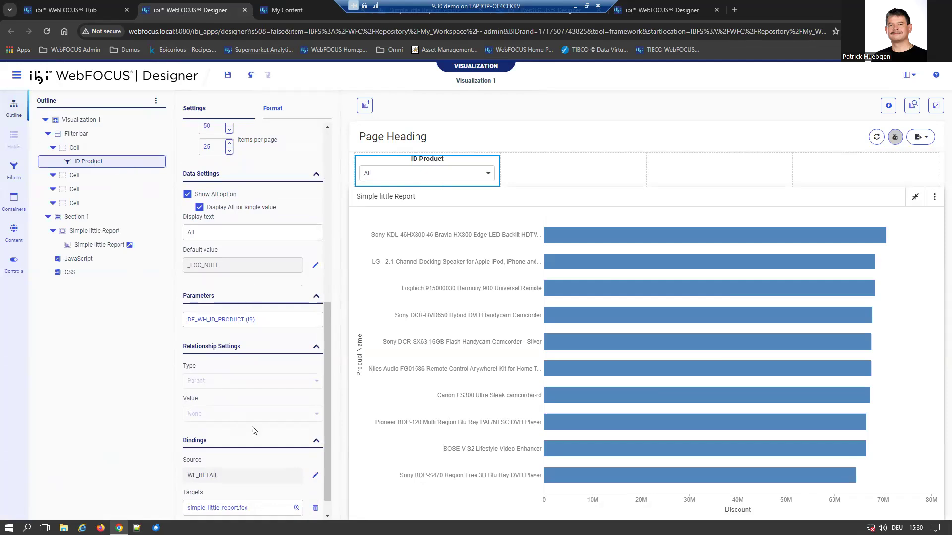
scroll(252, 430, "down", 1)
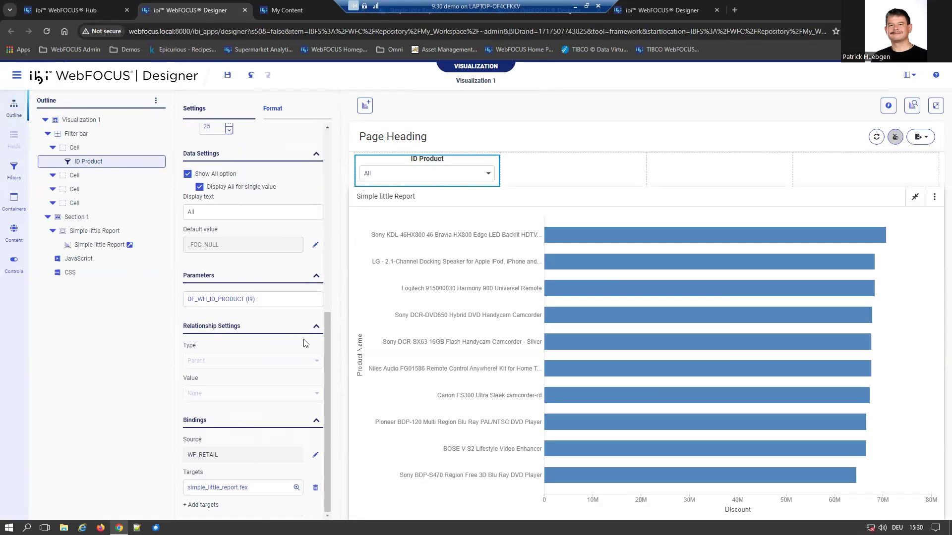
left_click(316, 456)
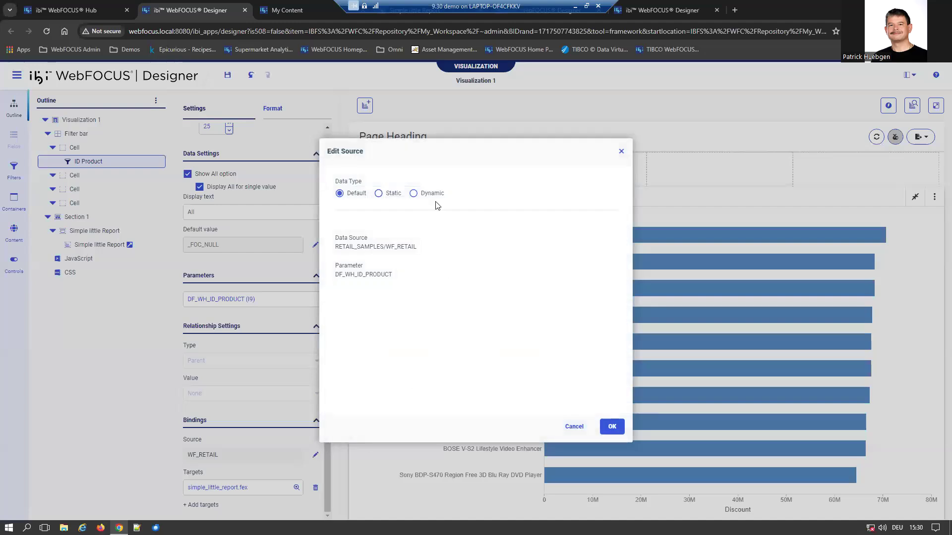
left_click(413, 194)
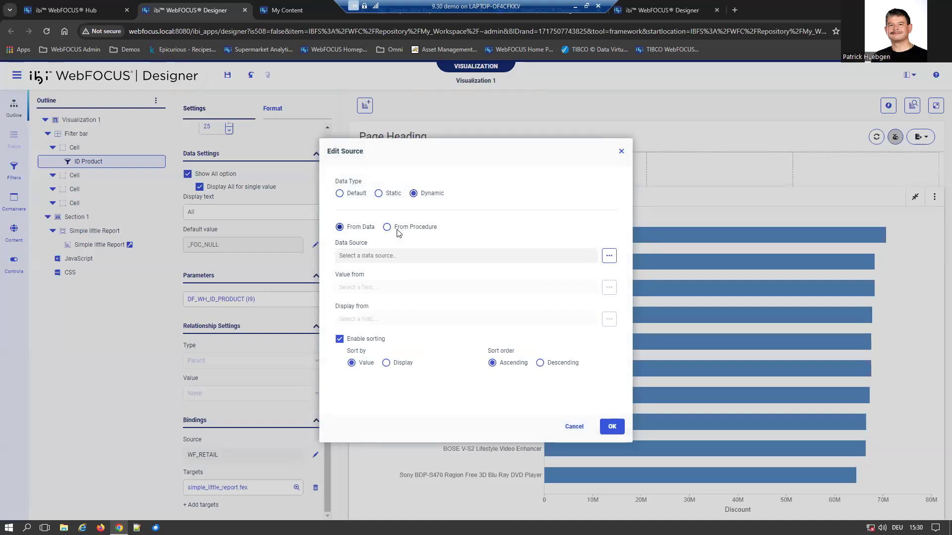
Choose wf_retail_product.mas from the retail_samples/dimensions folder as the ID Product filter's data source
left_click(608, 257)
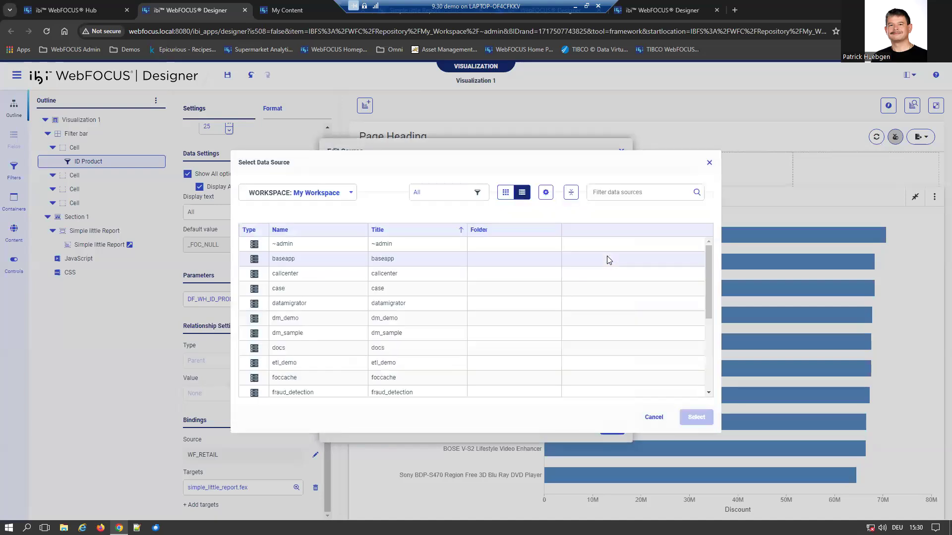
scroll(346, 353, "down", 3)
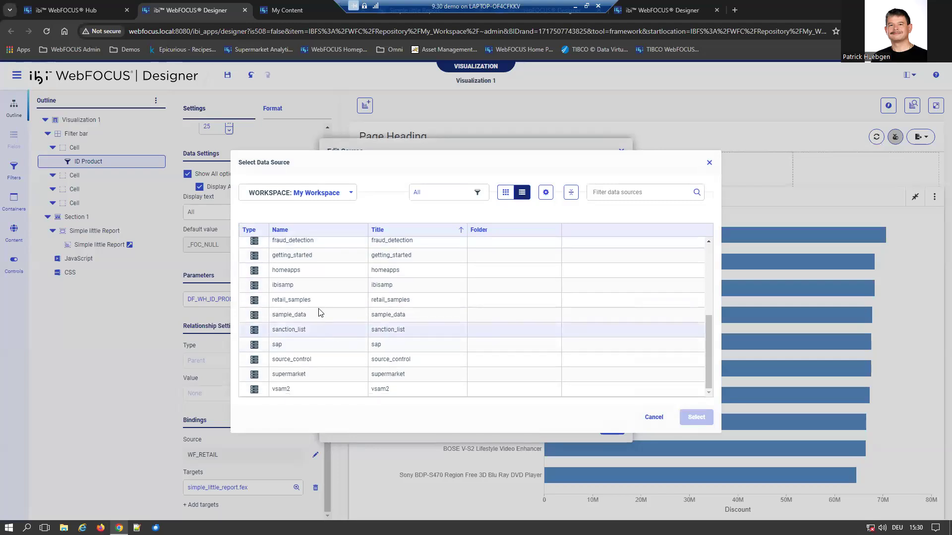
double_click(307, 301)
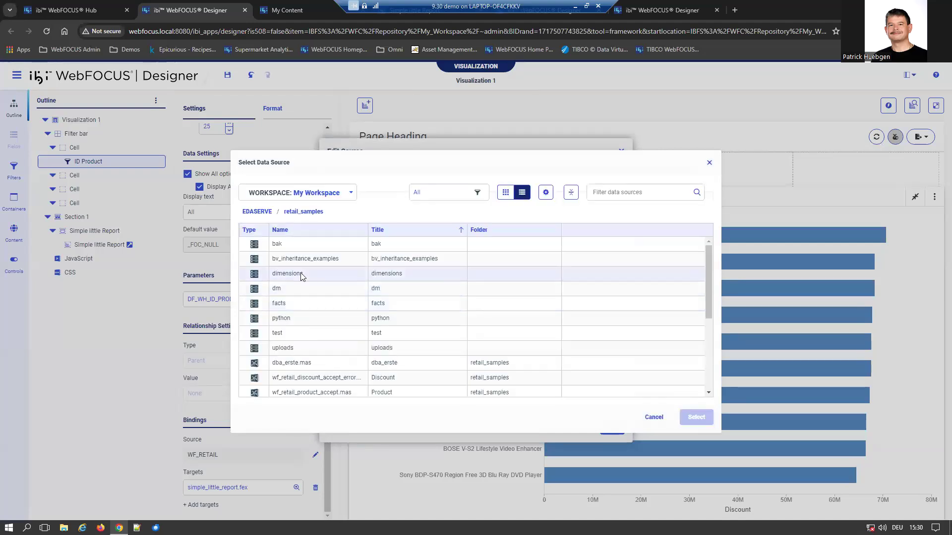
double_click(300, 272)
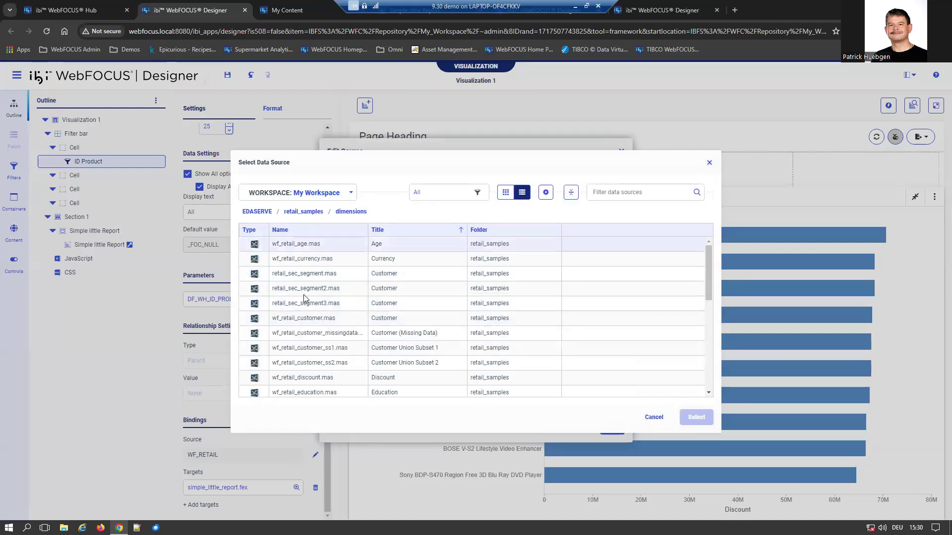
scroll(305, 276, "down", 1)
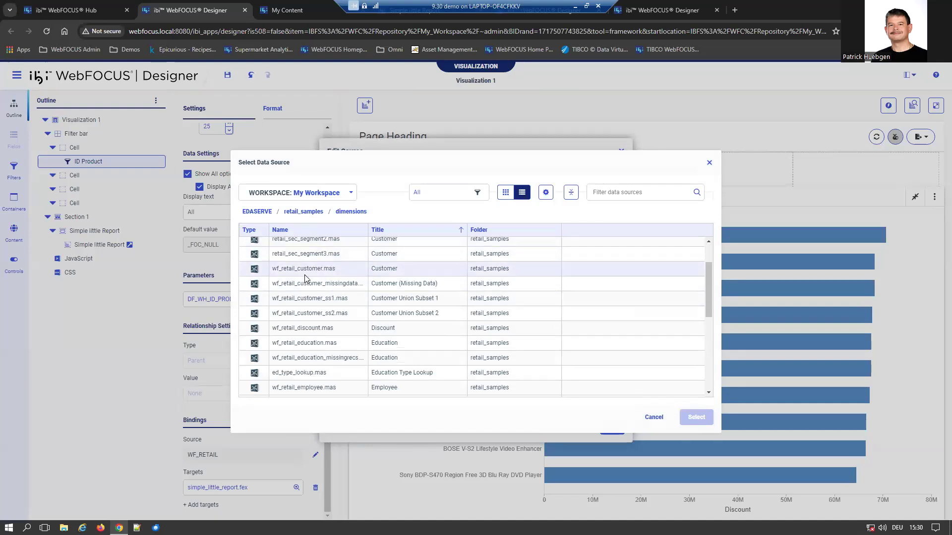
scroll(362, 349, "down", 2)
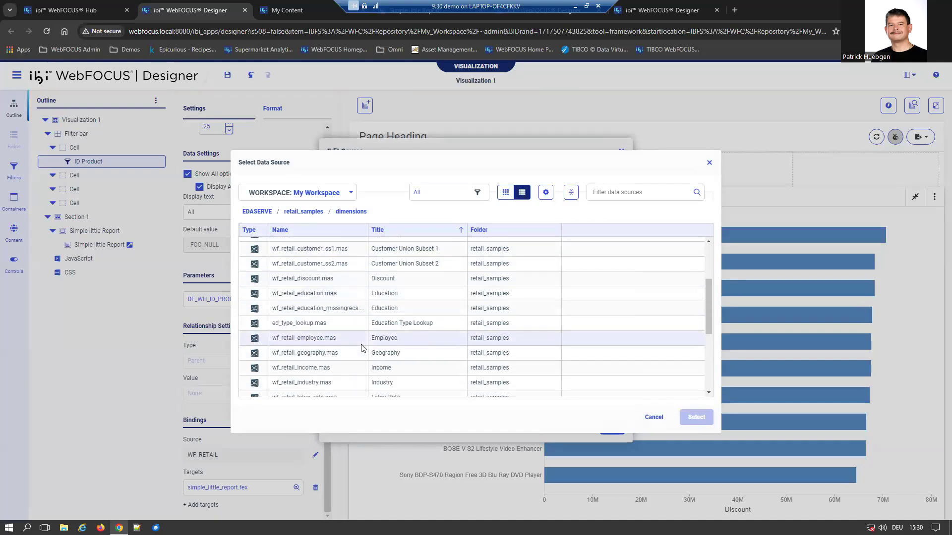
scroll(362, 348, "down", 1)
left_click(346, 342)
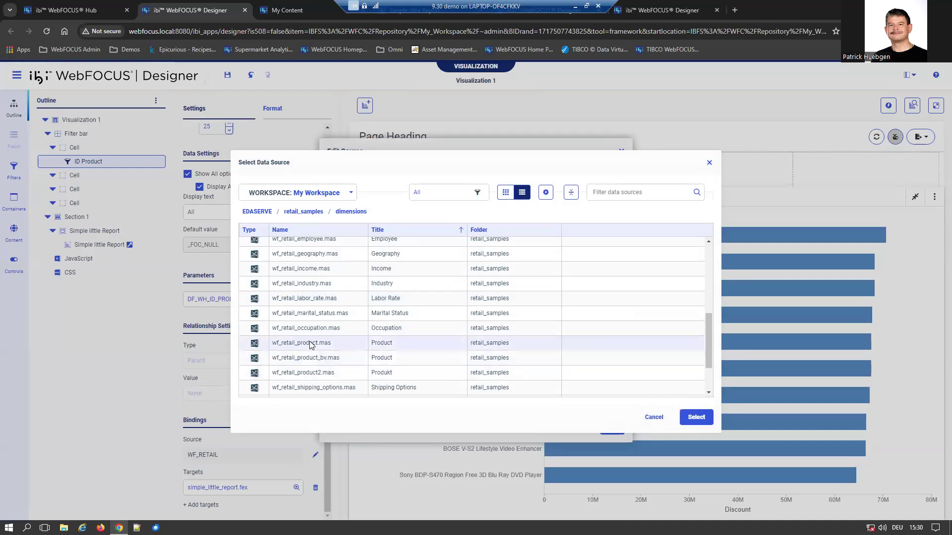
left_click(700, 421)
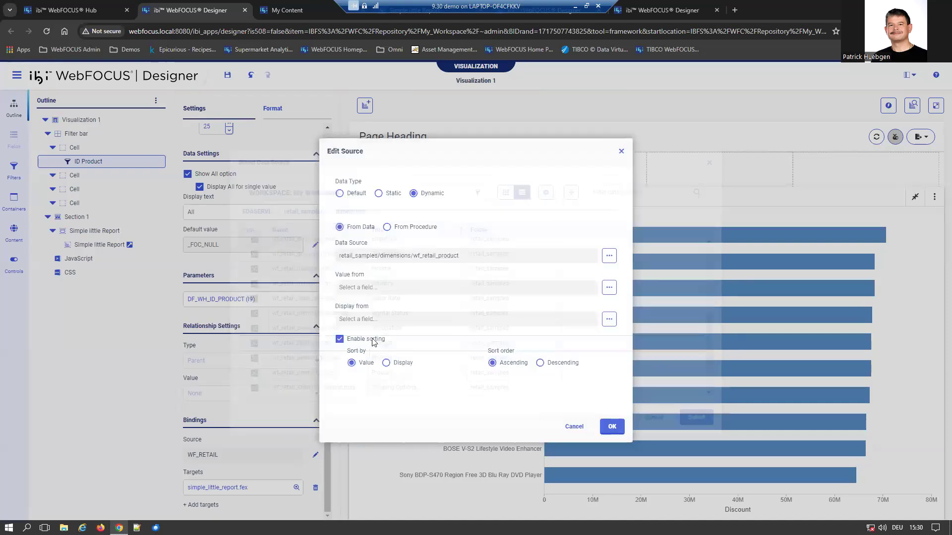
Take the filter's values from ID Product, display them from Product Name, sort by Display in ascending order, and apply the source
left_click(609, 288)
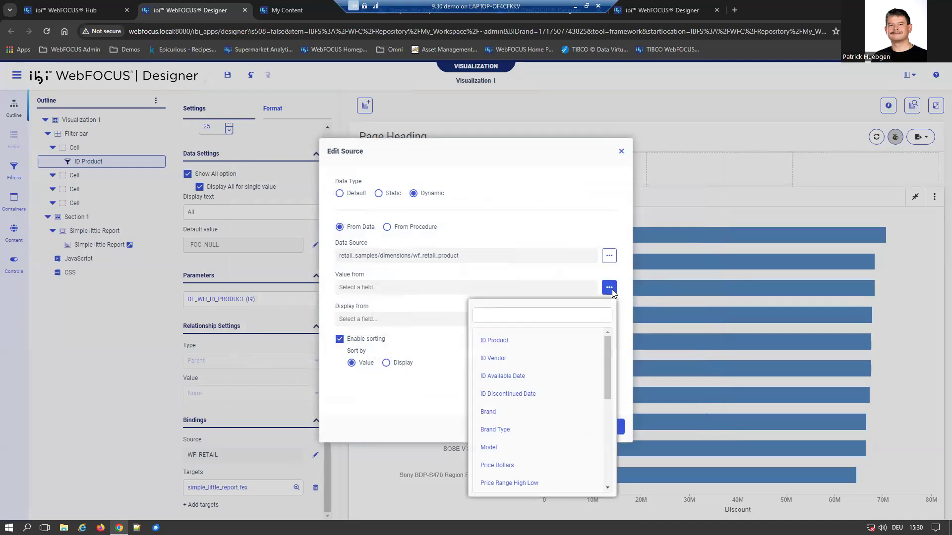
left_click(519, 342)
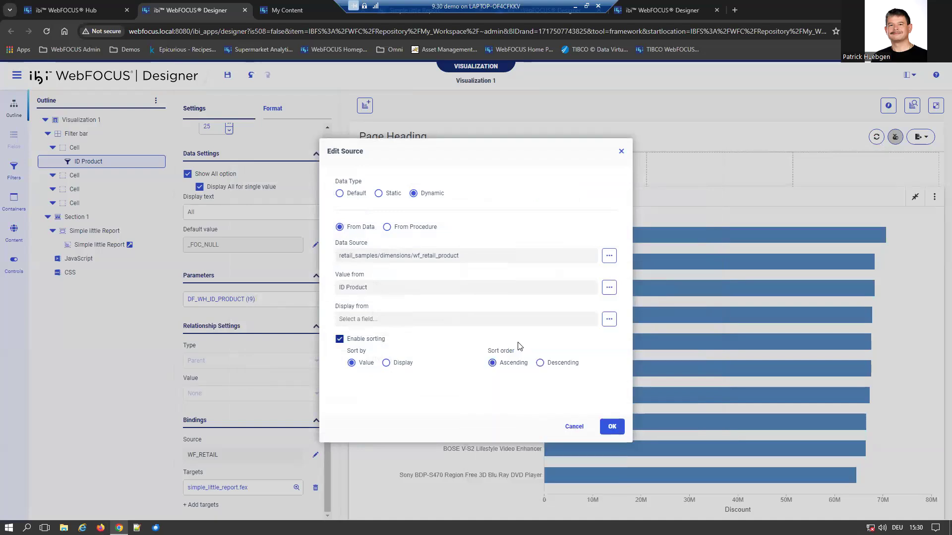
left_click(609, 319)
left_click_drag(604, 201, 604, 256)
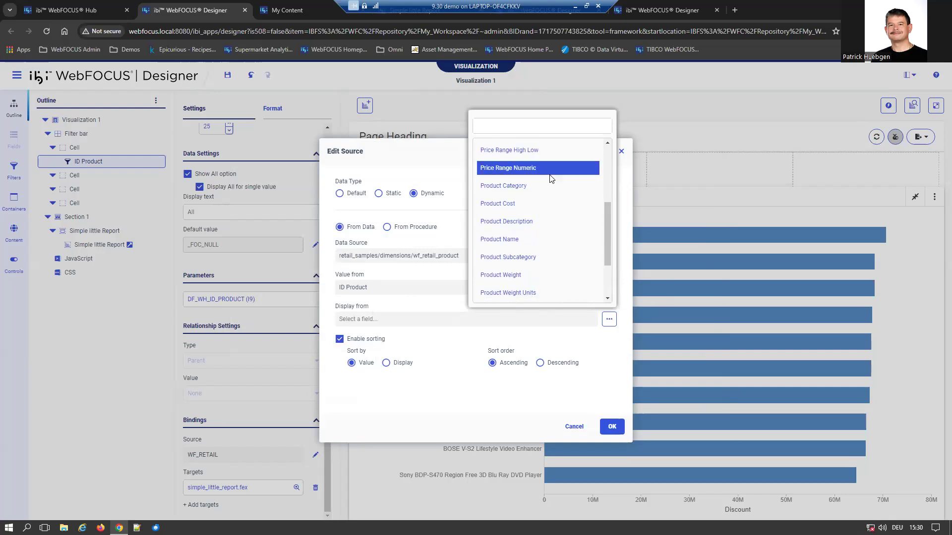
scroll(555, 223, "up", 1)
scroll(568, 251, "down", 1)
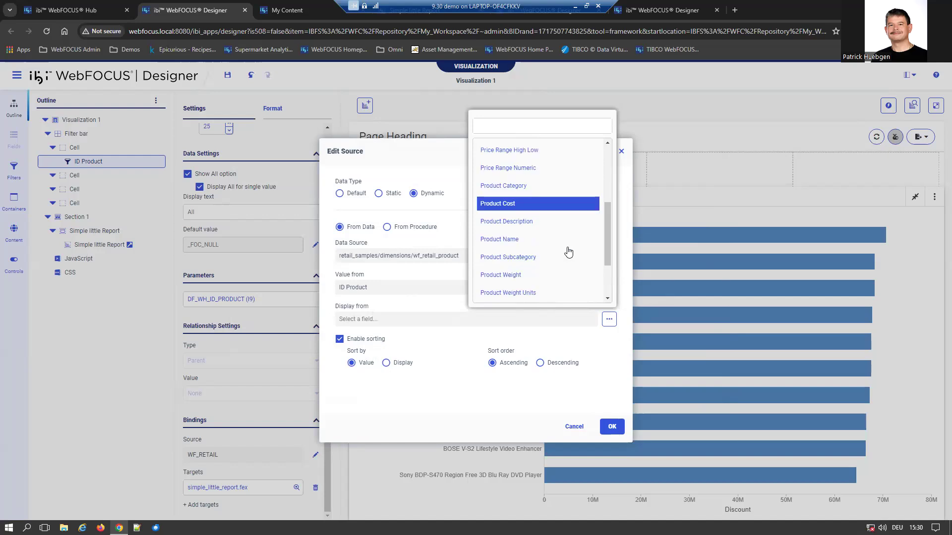
scroll(557, 272, "down", 1)
left_click(515, 123)
type("Nam")
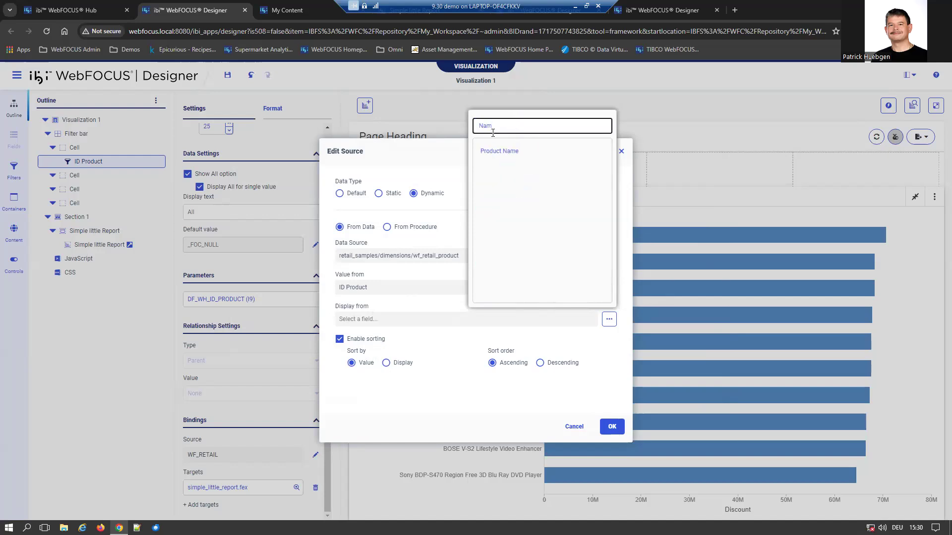
left_click(508, 152)
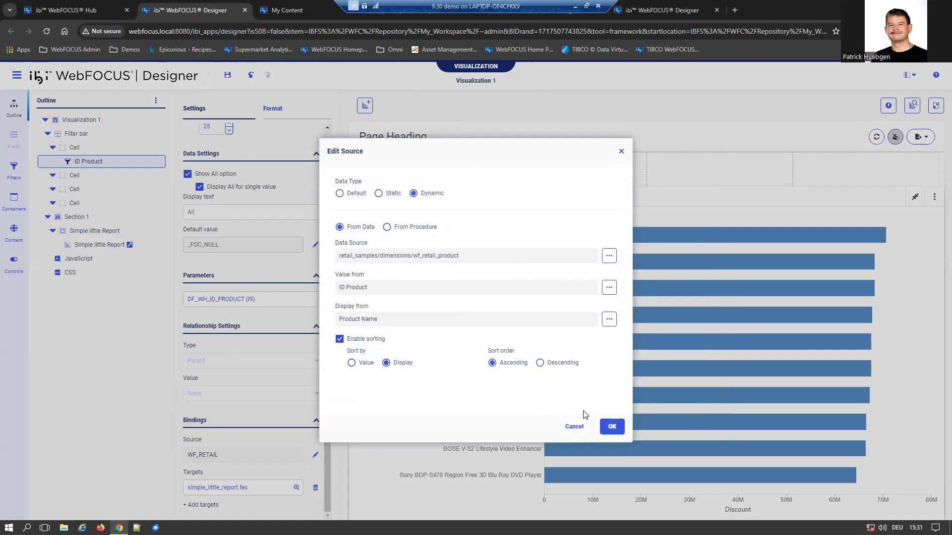
left_click(612, 425)
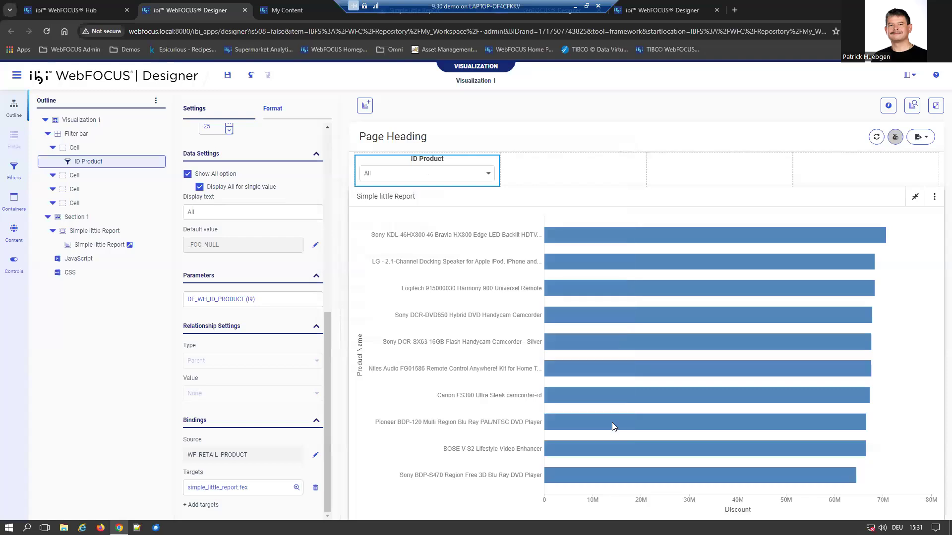
Use the ID Product filter to limit the report to Galaxy Tab 10.1, Galaxy Tab 3 (7-Inch, Black) and Galaxy Tab 3 (7-Inch, White)
left_click(456, 176)
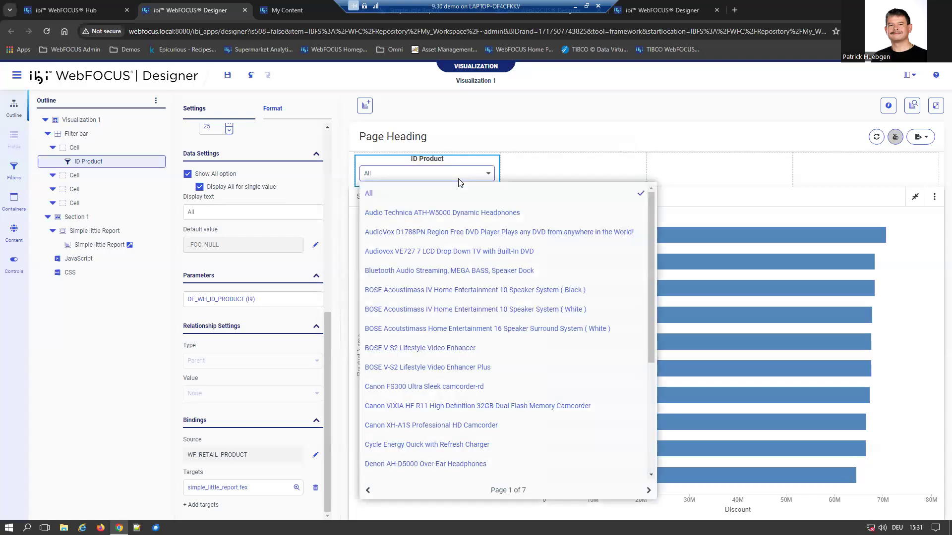
scroll(510, 336, "down", 3)
scroll(506, 329, "up", 3)
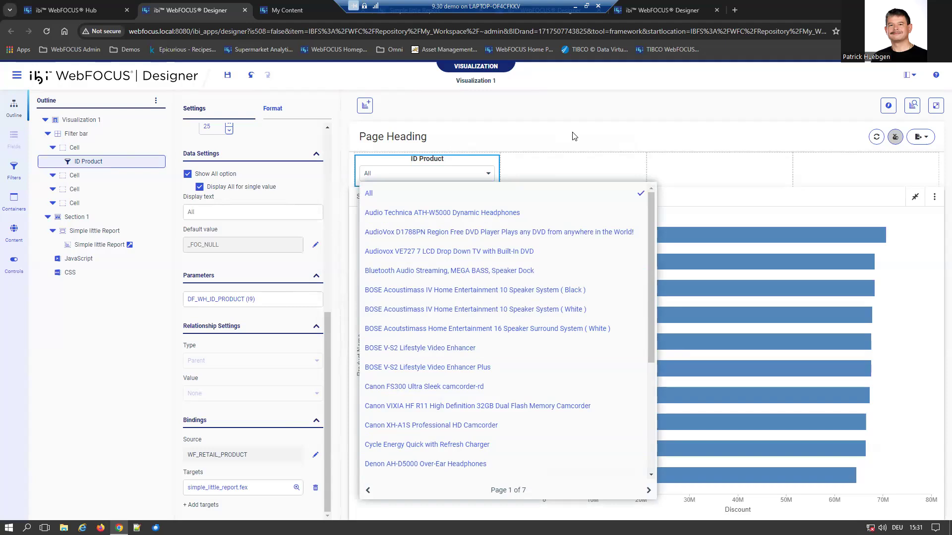
scroll(583, 278, "down", 1)
scroll(583, 278, "up", 1)
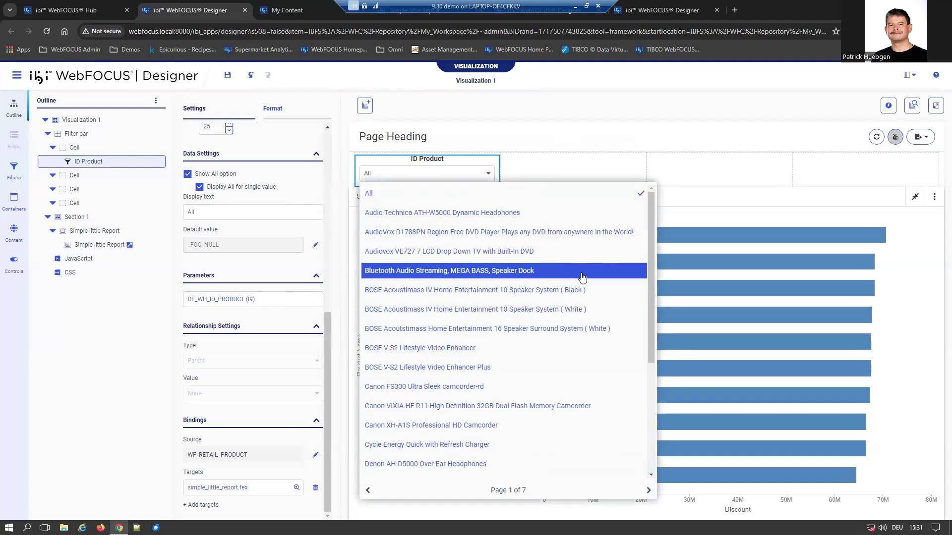
scroll(583, 278, "down", 2)
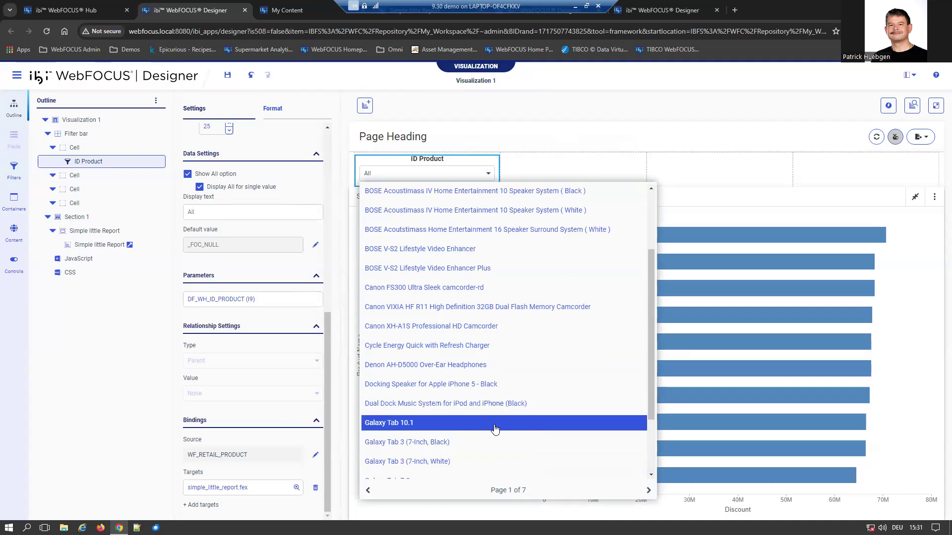
left_click(425, 428)
left_click(427, 442)
left_click(438, 461)
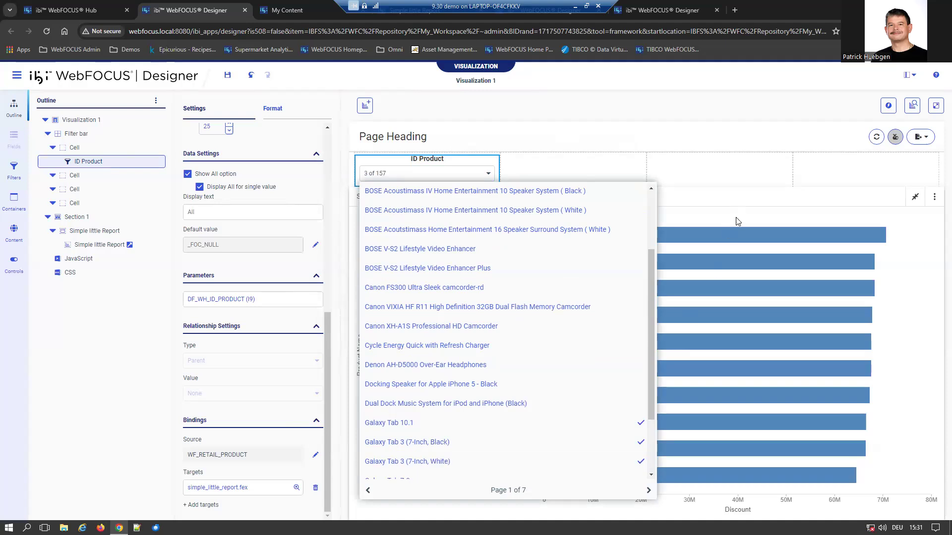
left_click(820, 198)
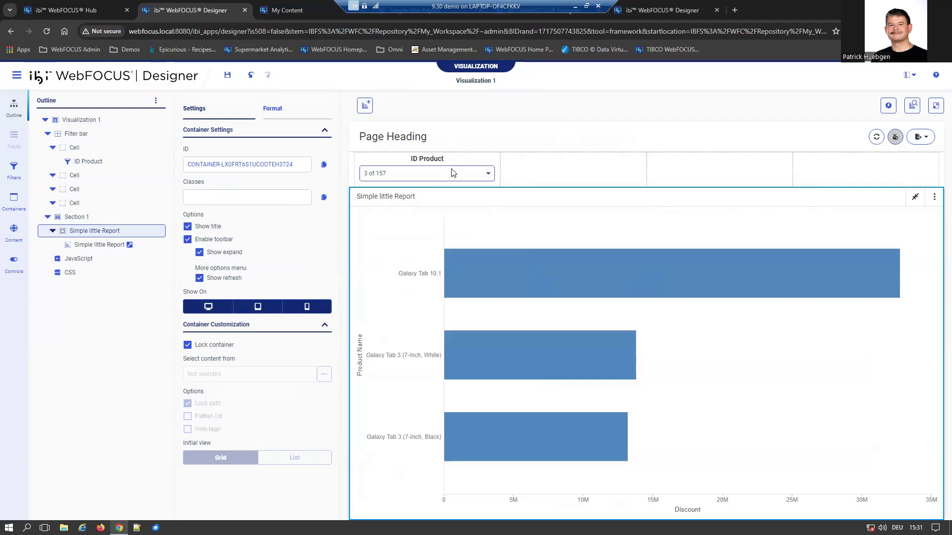
Deselect the three Galaxy Tab products so that the ID Product filter is set back to All
left_click(428, 175)
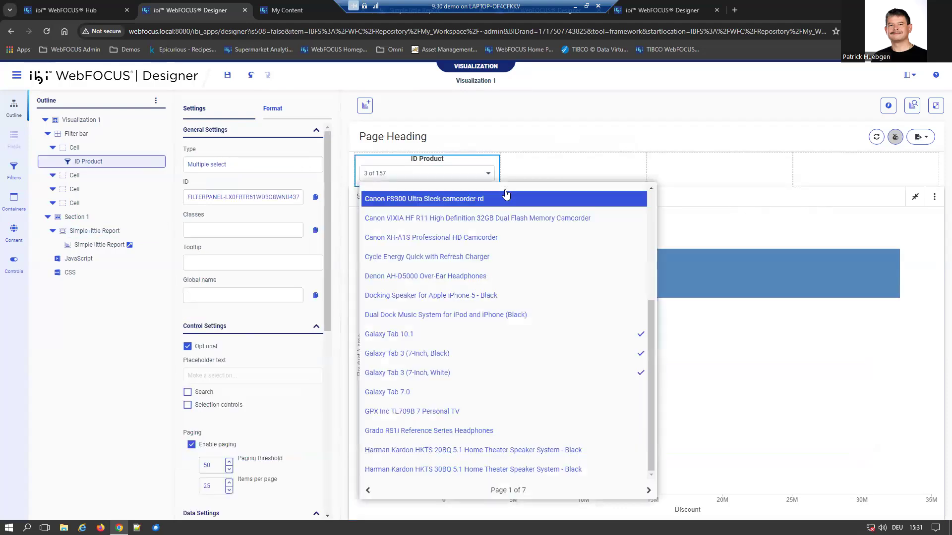
left_click(633, 336)
left_click(636, 355)
left_click(633, 372)
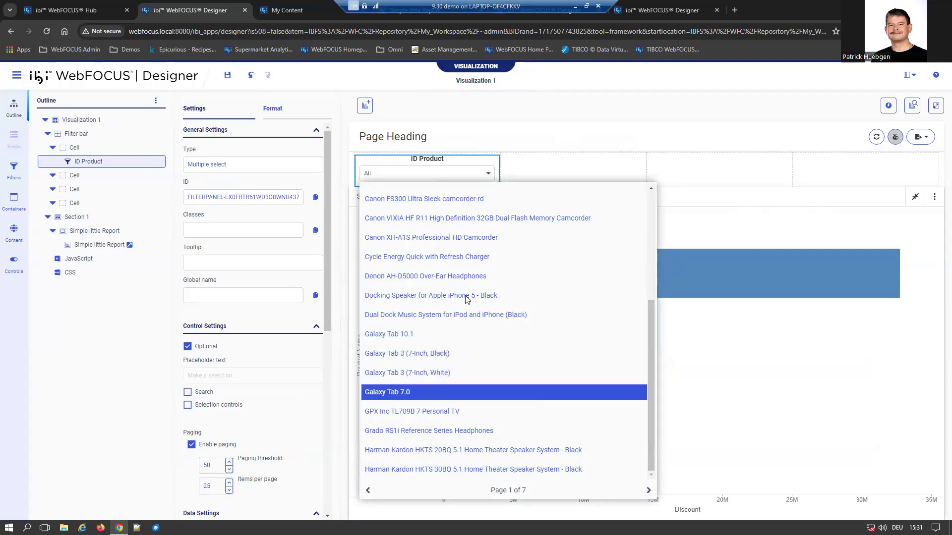
left_click(580, 263)
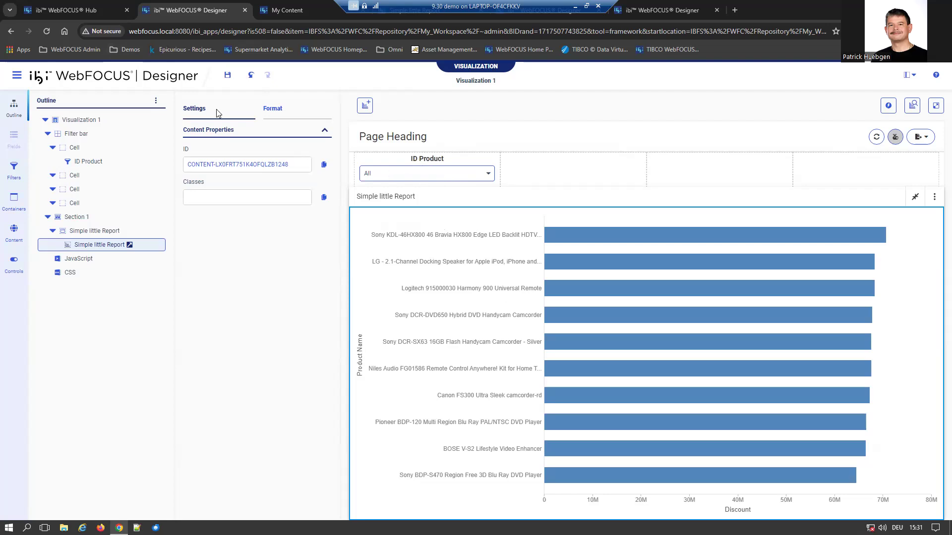
Go back to the WebFOCUS Hub and start creating a new visualization
left_click(65, 11)
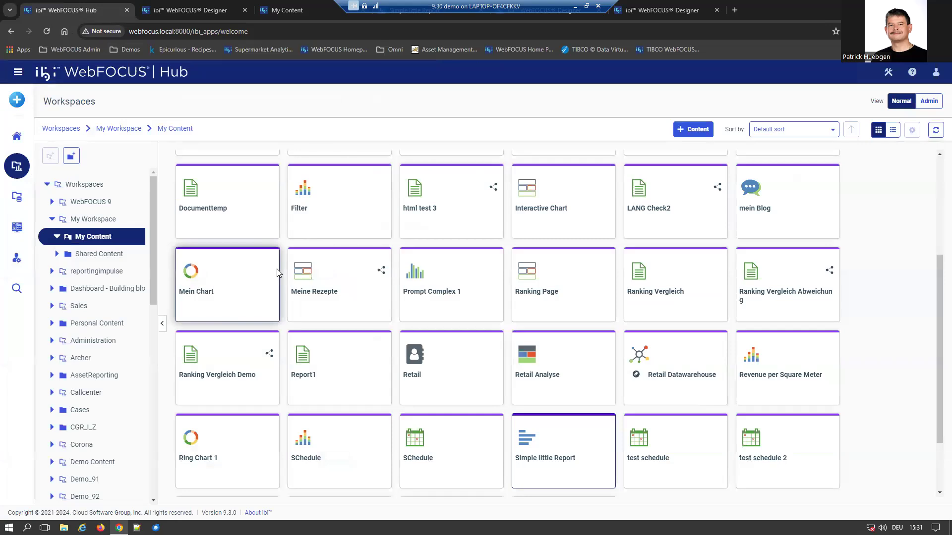
left_click(18, 103)
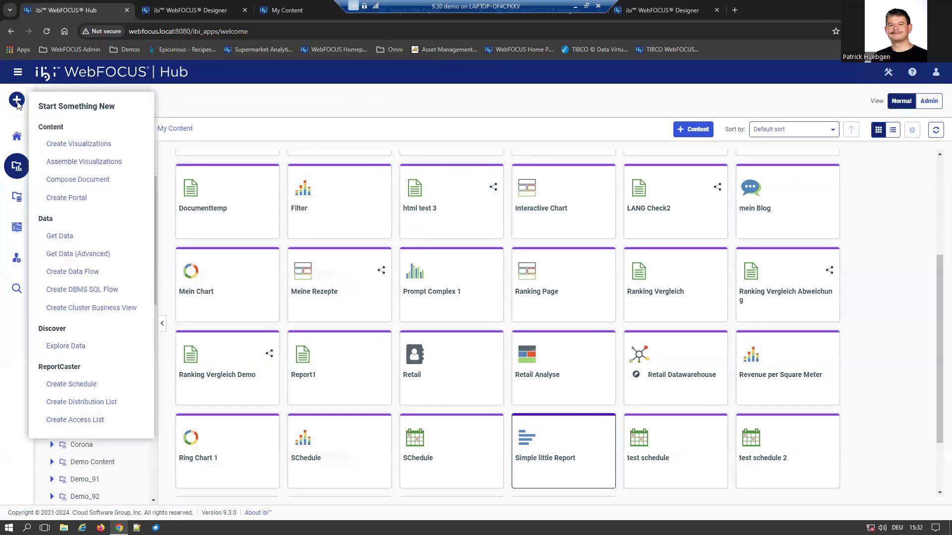
left_click(86, 146)
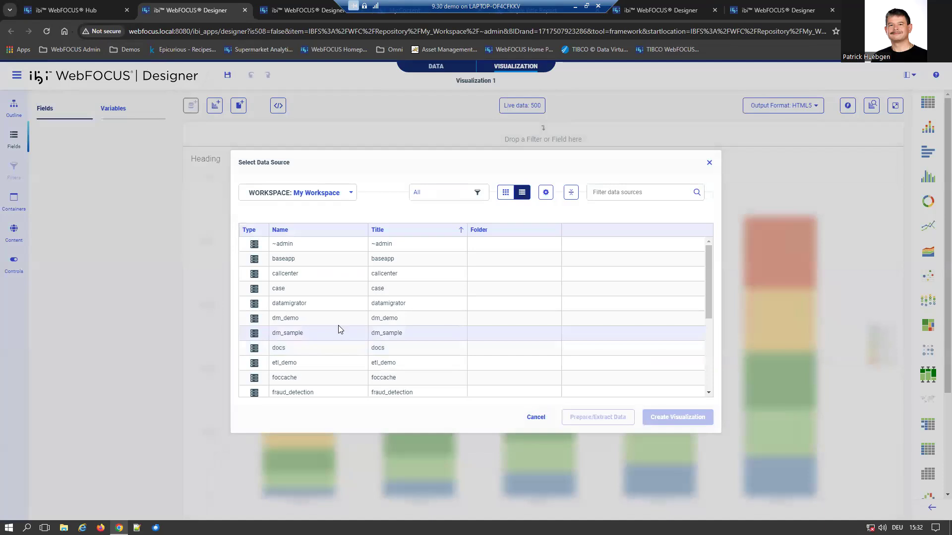
Base the new visualization on wf_retail_product.mas from the retail_samples/dimensions folder
scroll(339, 326, "down", 2)
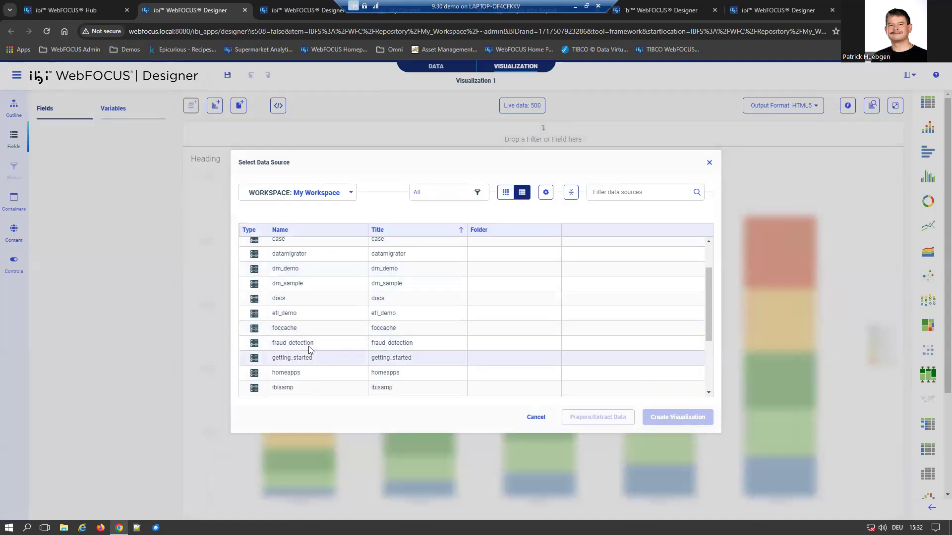
scroll(309, 346, "down", 2)
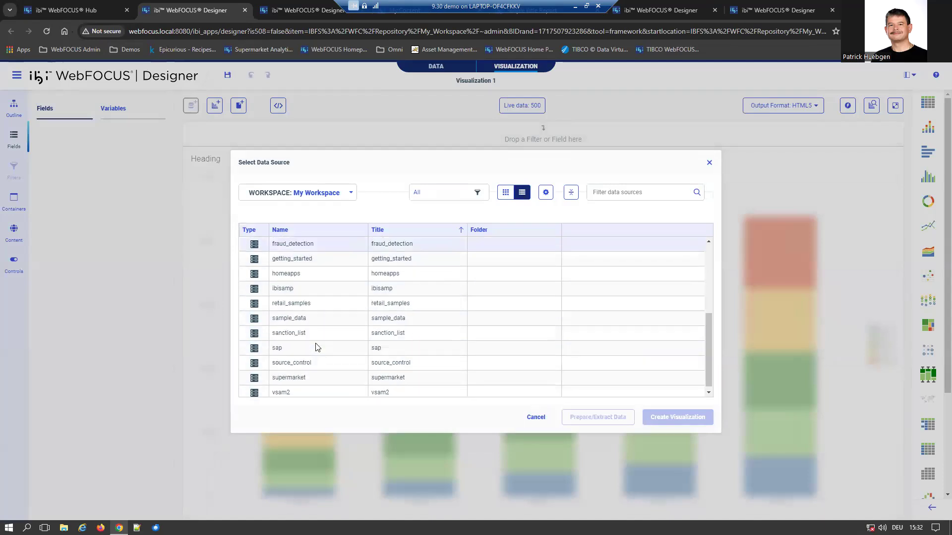
double_click(312, 308)
scroll(334, 328, "down", 3)
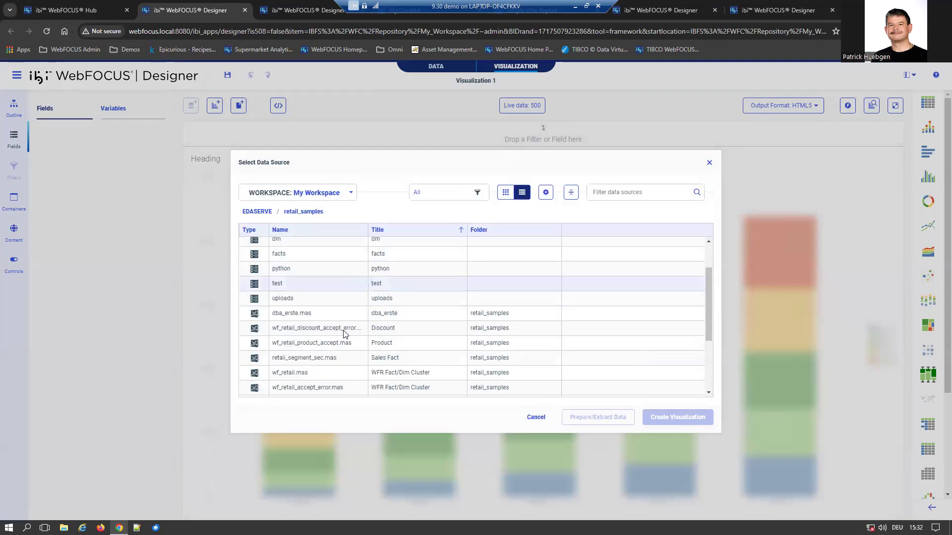
scroll(345, 334, "down", 1)
scroll(345, 333, "up", 5)
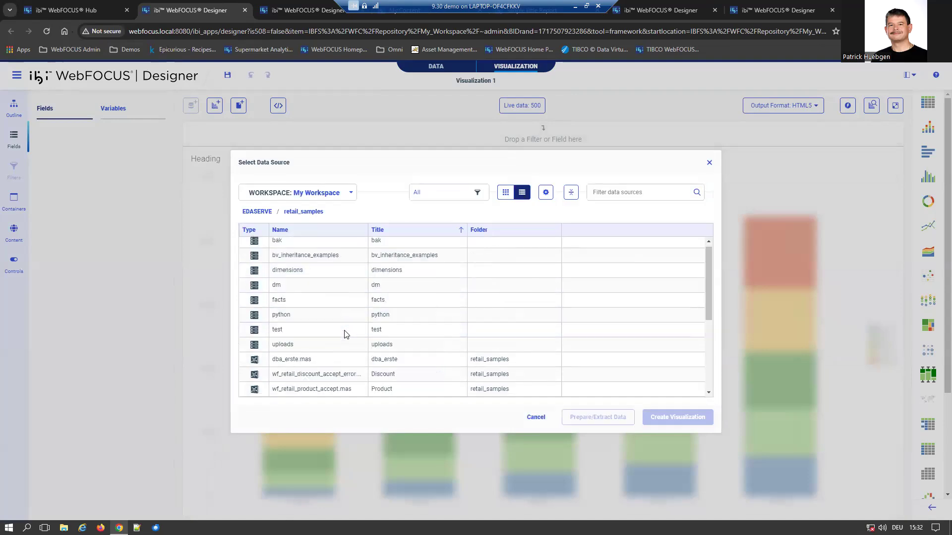
double_click(302, 274)
scroll(347, 347, "down", 4)
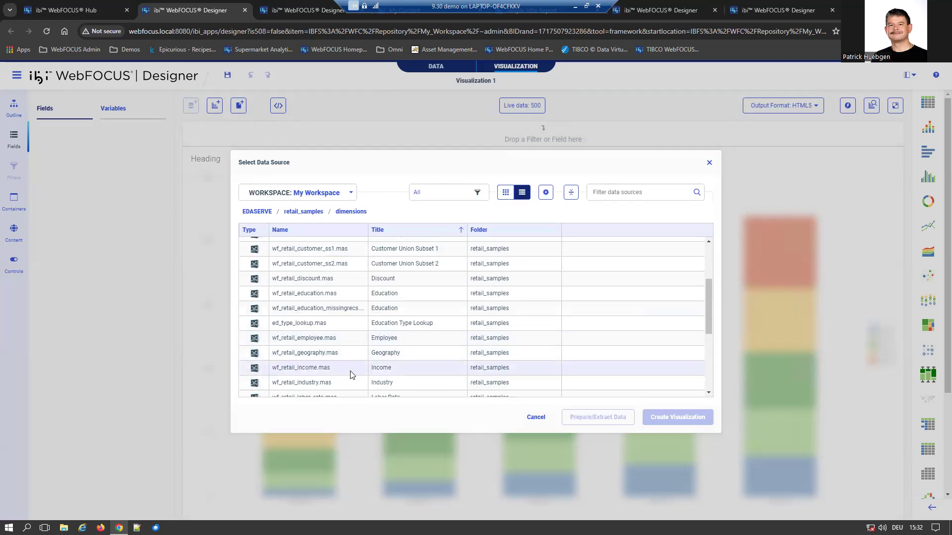
scroll(322, 349, "down", 2)
double_click(324, 343)
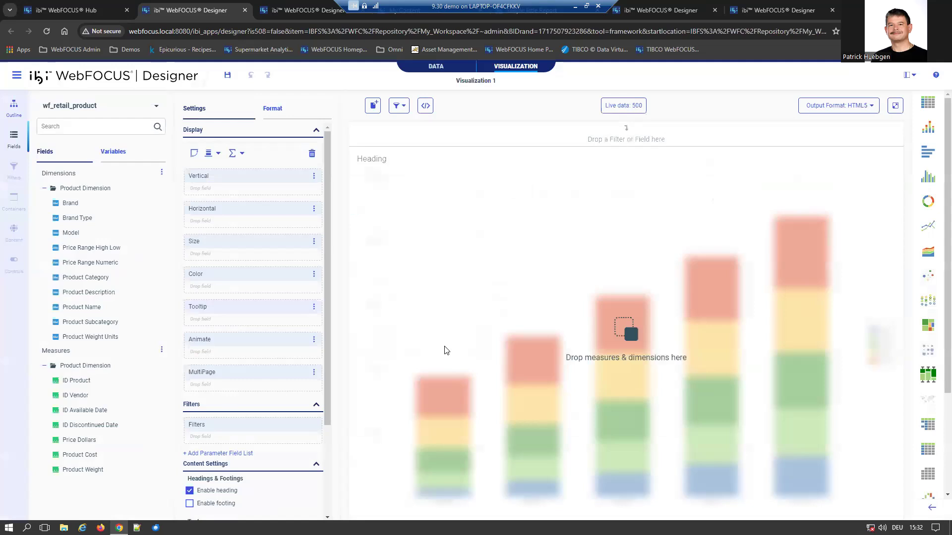
Change the visualization to a table report with Product Name and ID Product as row fields
left_click(928, 103)
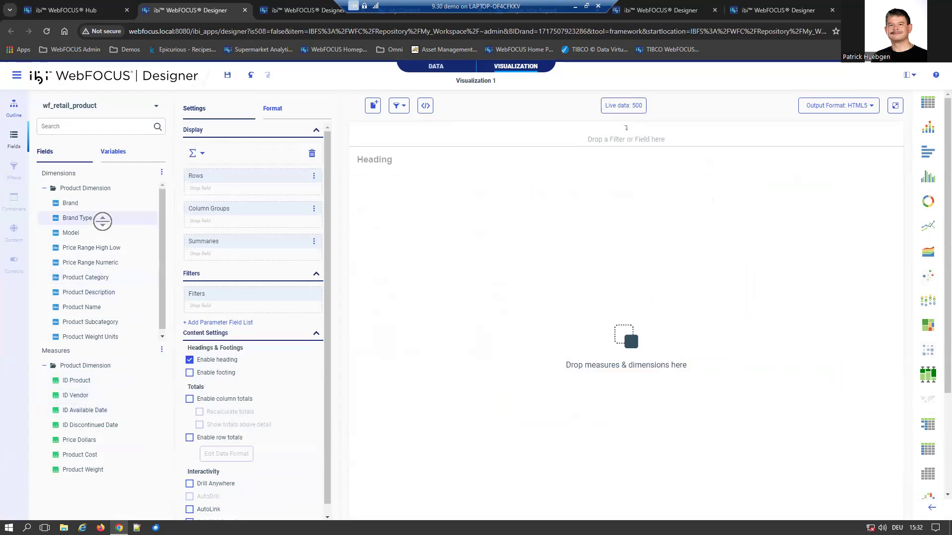
double_click(99, 381)
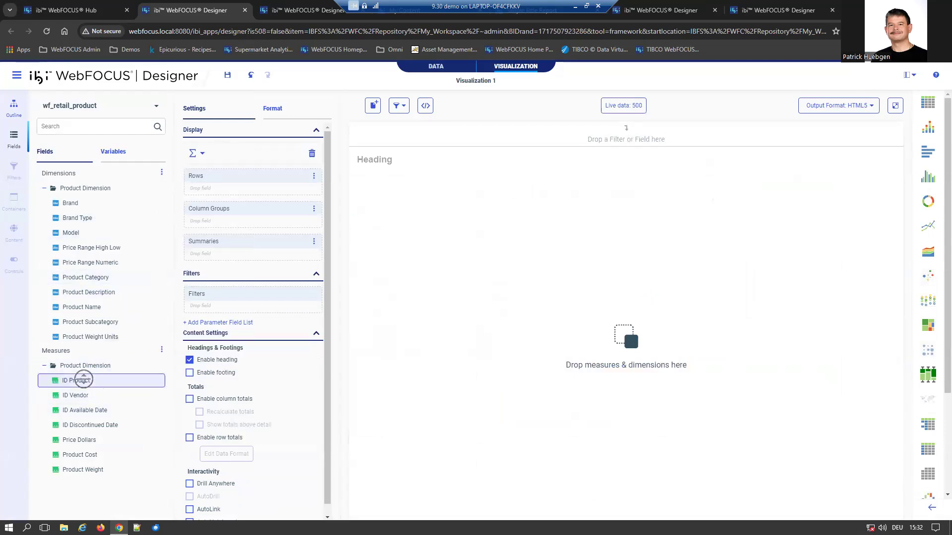
double_click(81, 307)
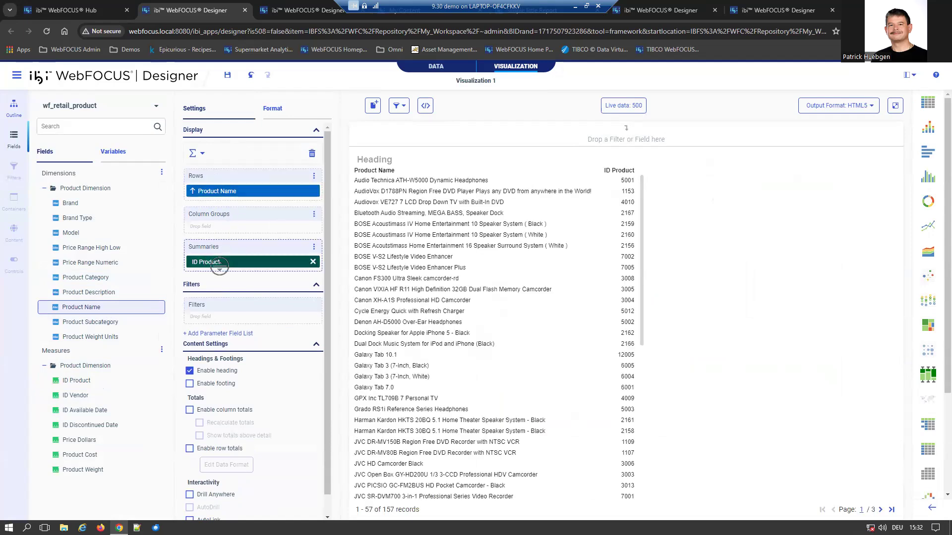
left_click_drag(218, 264, 247, 198)
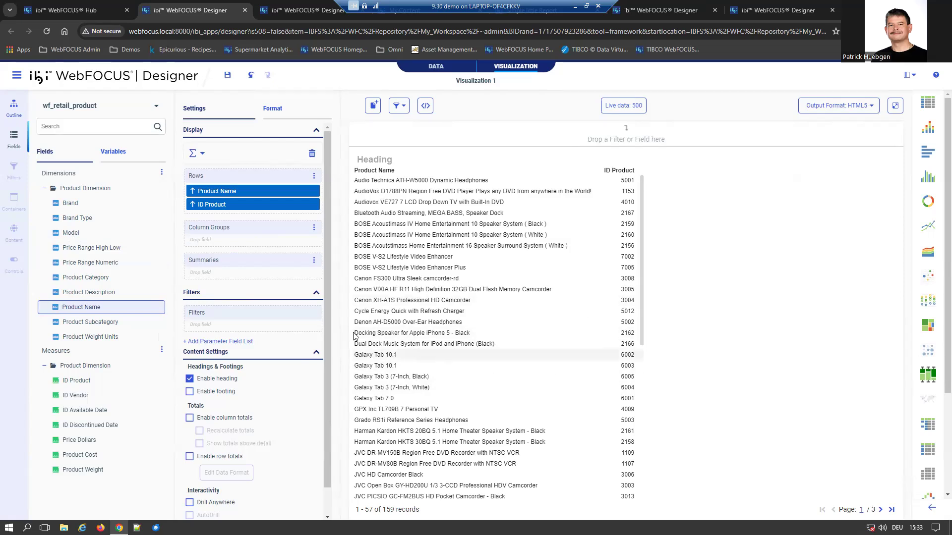
right_click(235, 189)
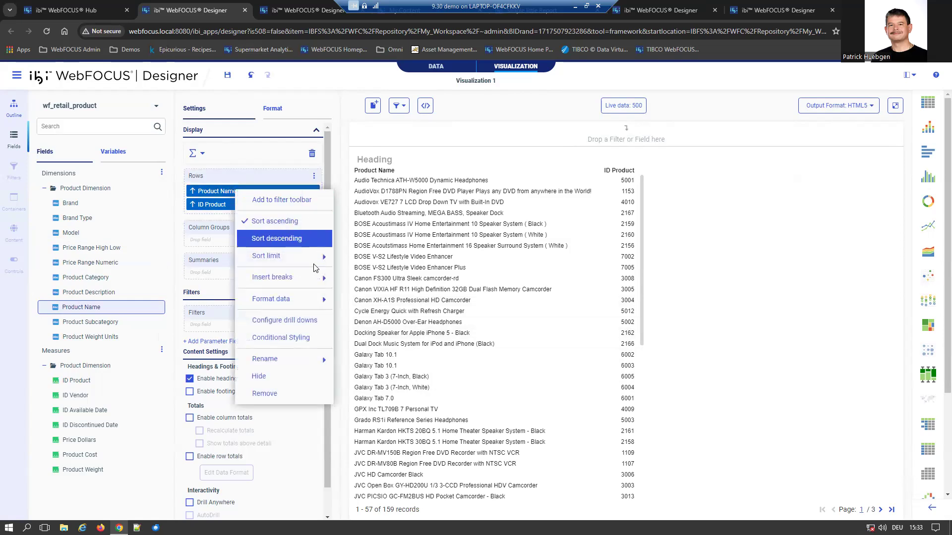
mouse_move(308, 274)
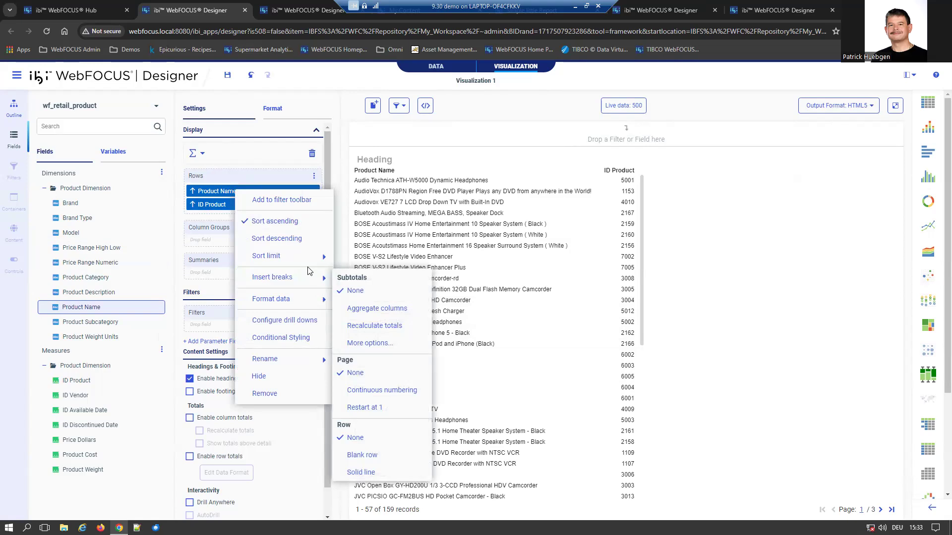
left_click(214, 193)
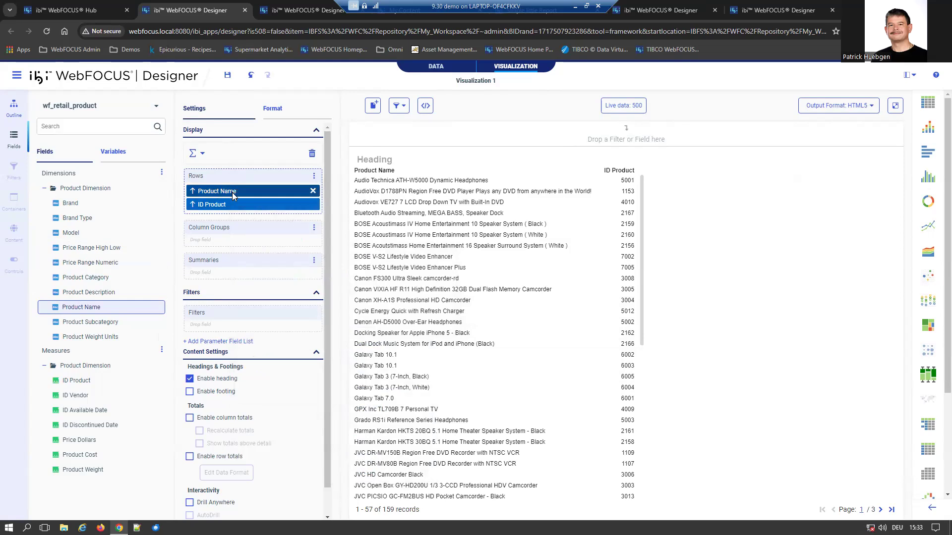
left_click(233, 195)
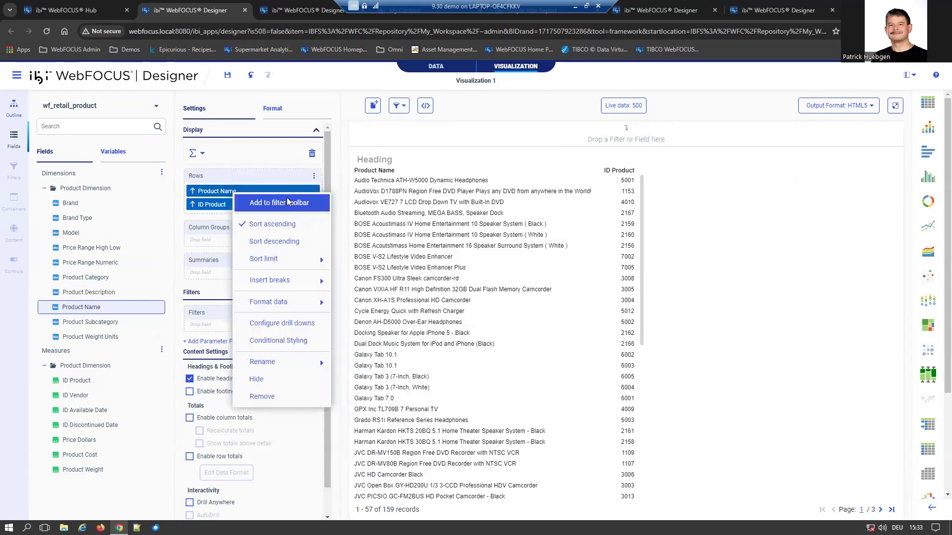
mouse_move(294, 303)
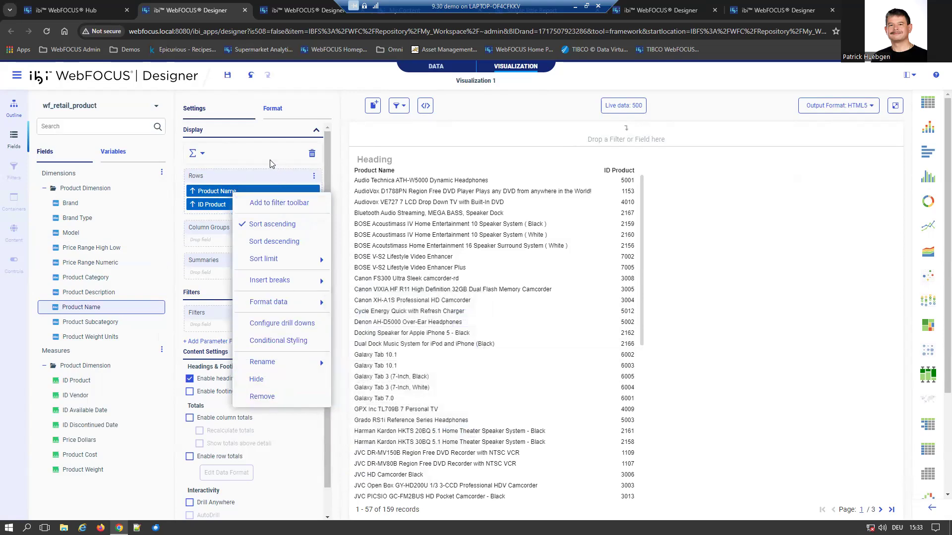
left_click(253, 164)
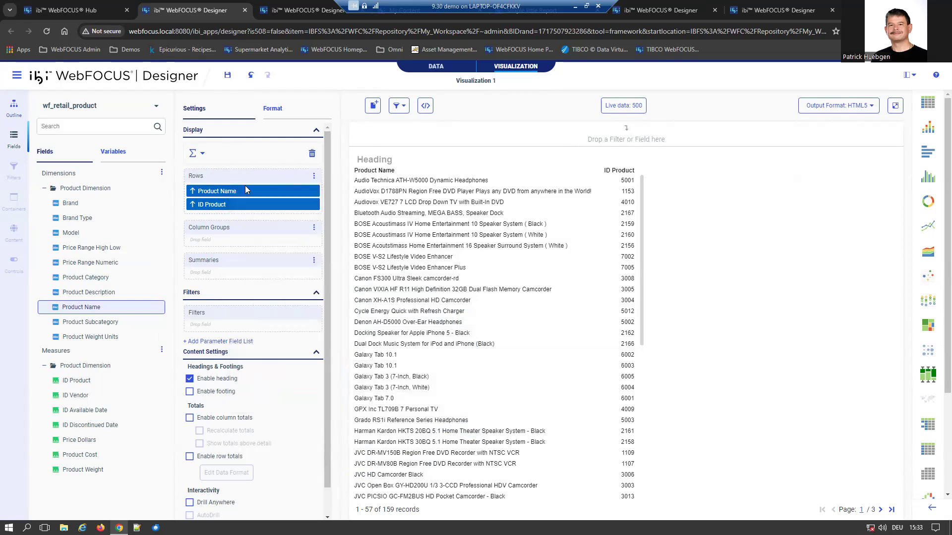
Create a calculation from Product Name, calculated after aggregation, named NEW_NAME and titled Product Name long
right_click(100, 308)
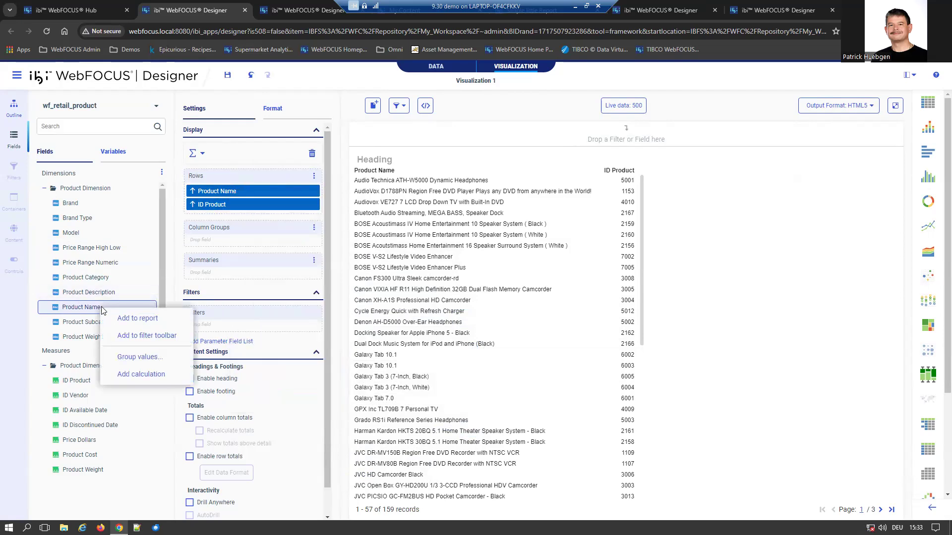
left_click(154, 378)
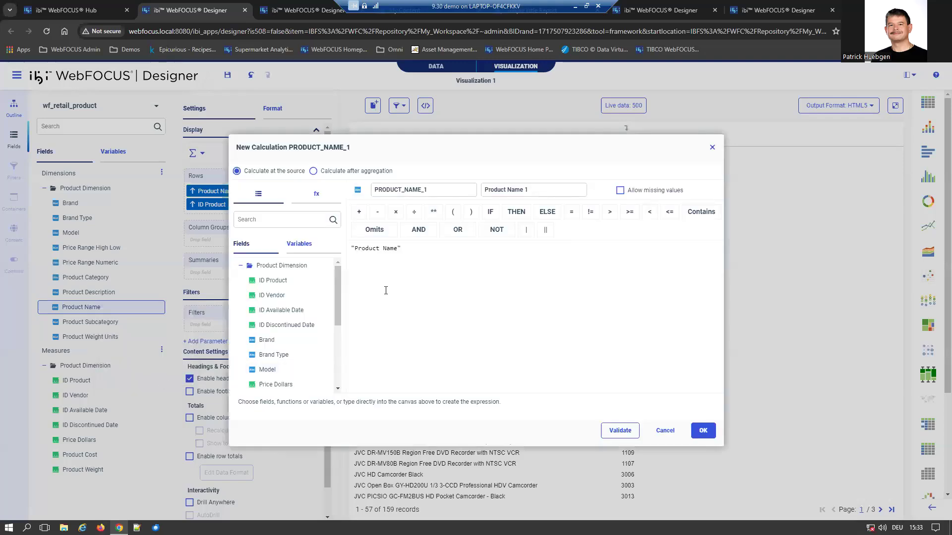
left_click(414, 192)
left_click(313, 172)
left_click_drag(435, 191, 359, 192)
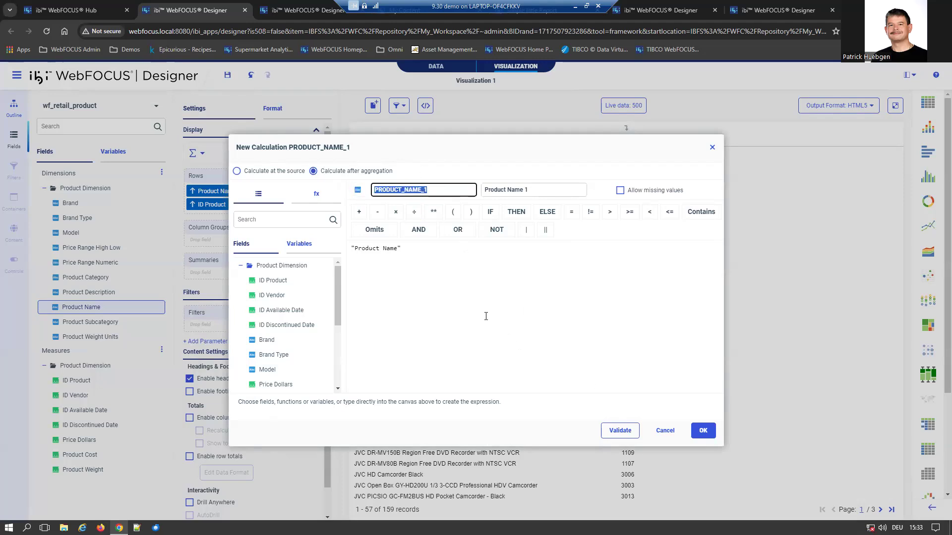
type("NEWE")
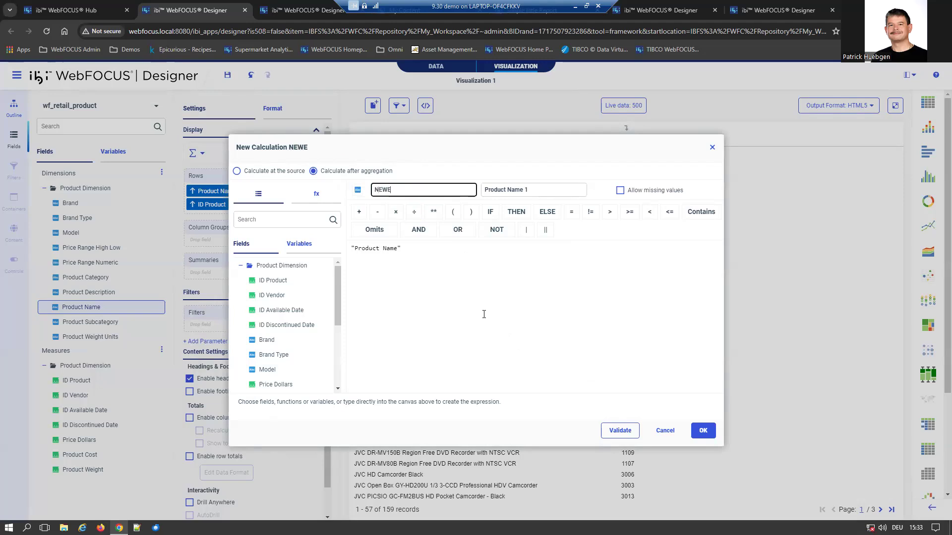
key("BackSpace")
type("_NAME")
left_click(539, 192)
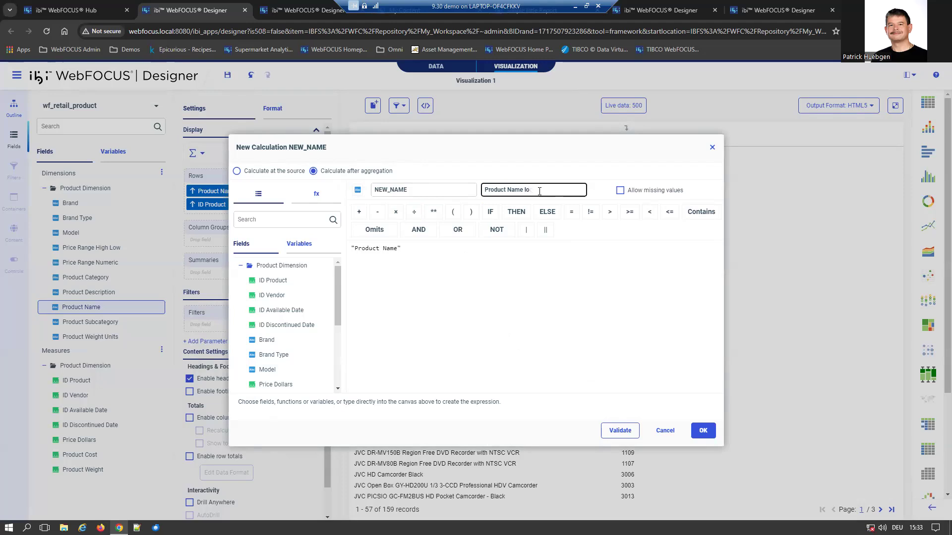
Extend the "Product Name" expression with the concatenation || '-(' ||
left_click(472, 301)
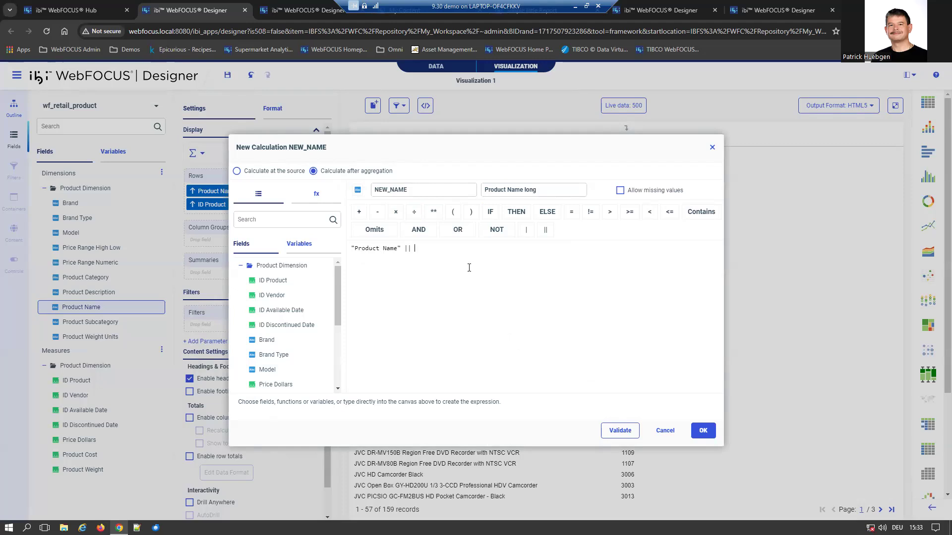
left_click(315, 195)
left_click(304, 220)
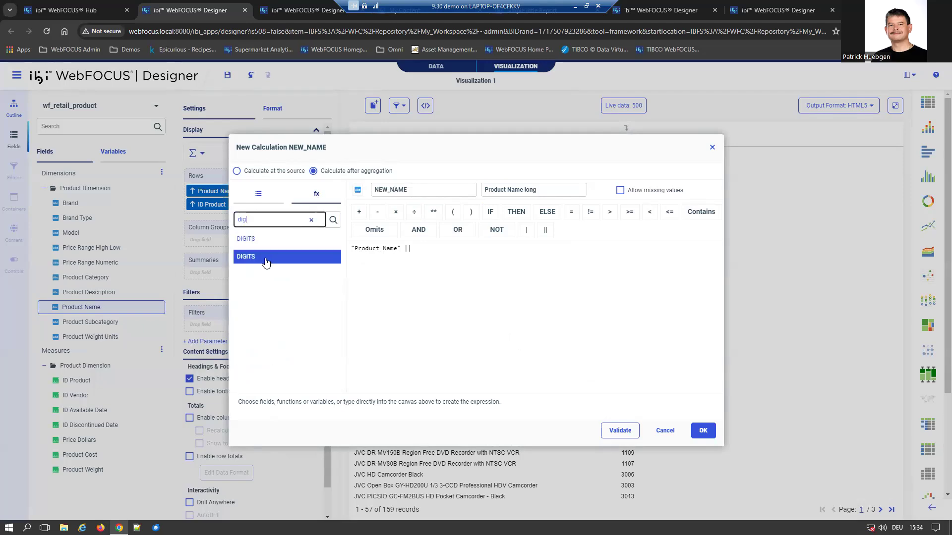
double_click(301, 225)
left_click(310, 220)
left_click(298, 239)
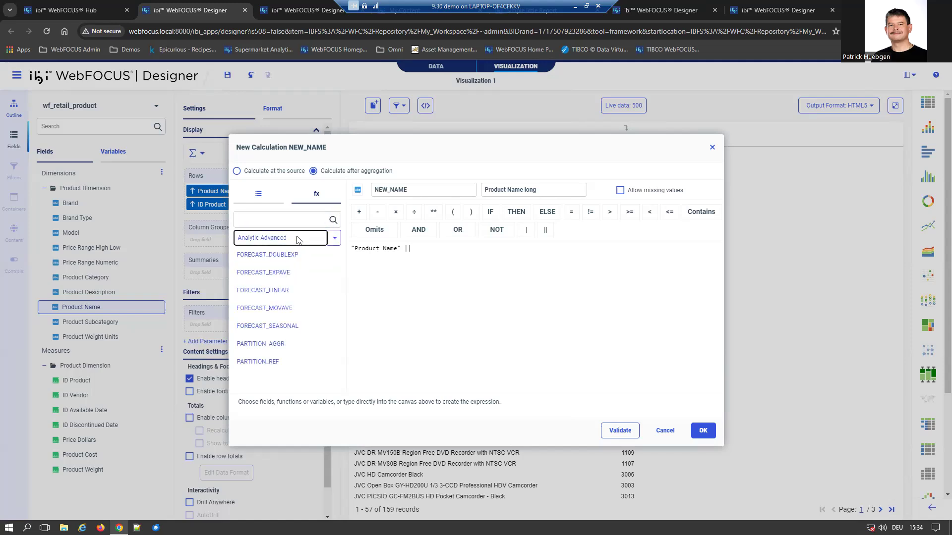
left_click(298, 238)
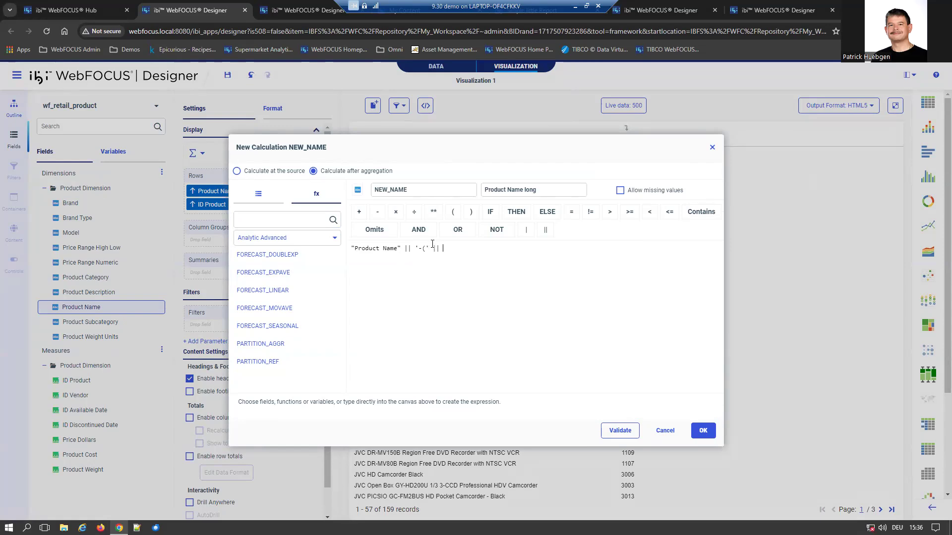
Append the DIGITS function to the expression and use ID Product as its number argument
left_click(286, 218)
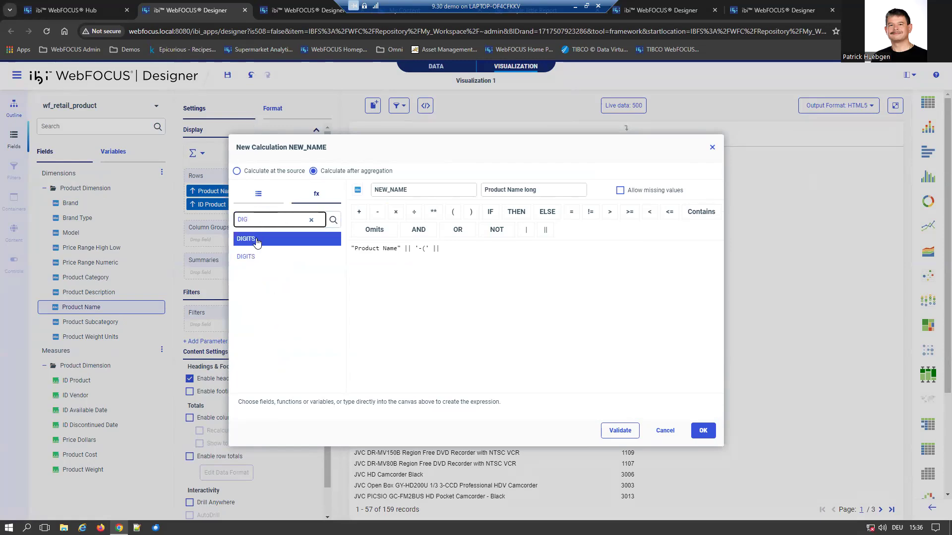
left_click(257, 240)
left_click(257, 241)
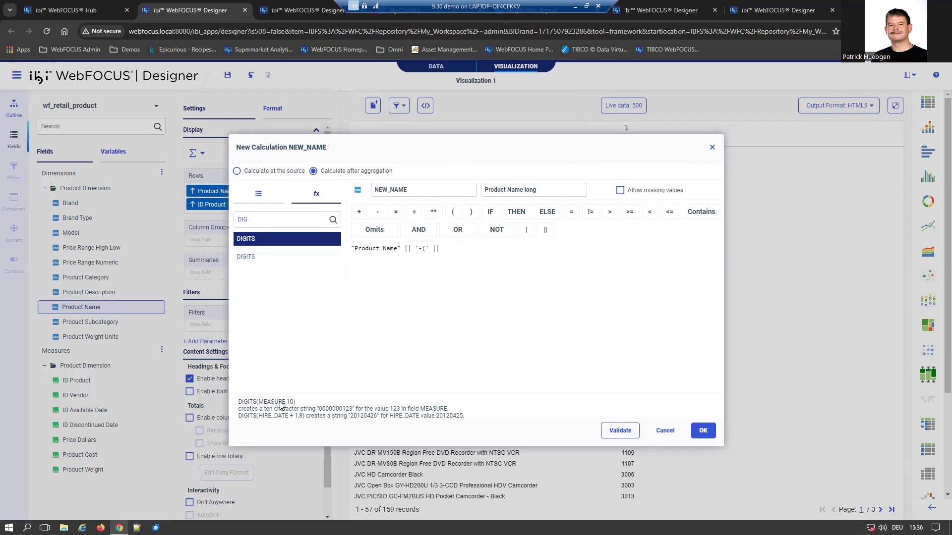
double_click(263, 240)
double_click(481, 248)
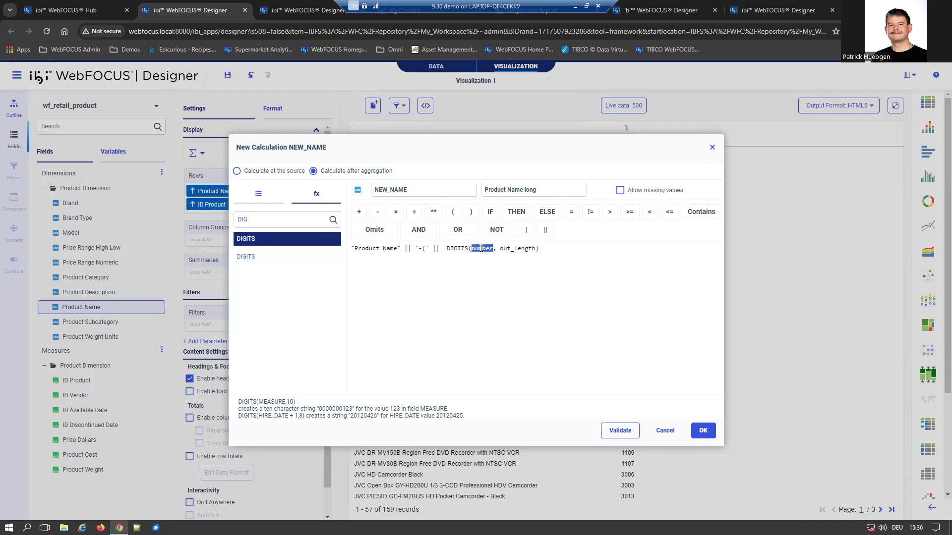
left_click(258, 194)
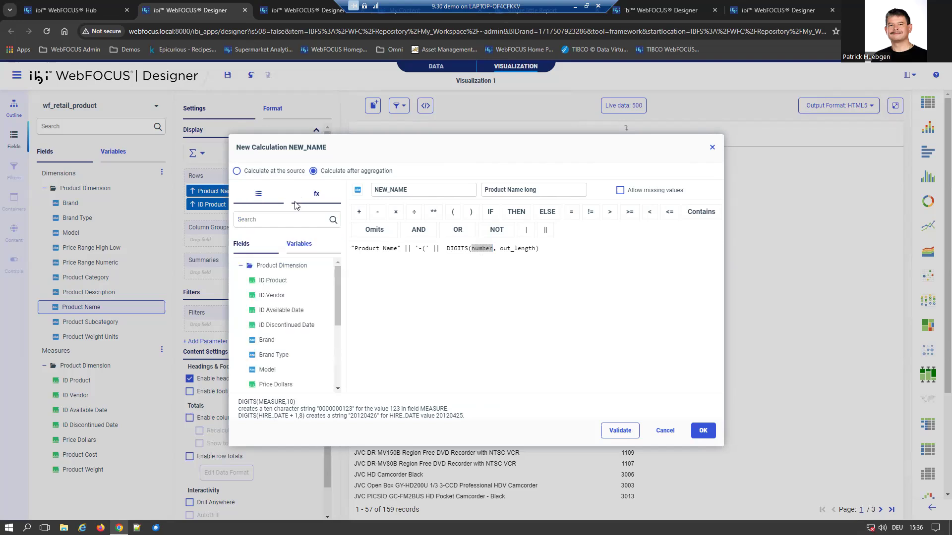
double_click(273, 281)
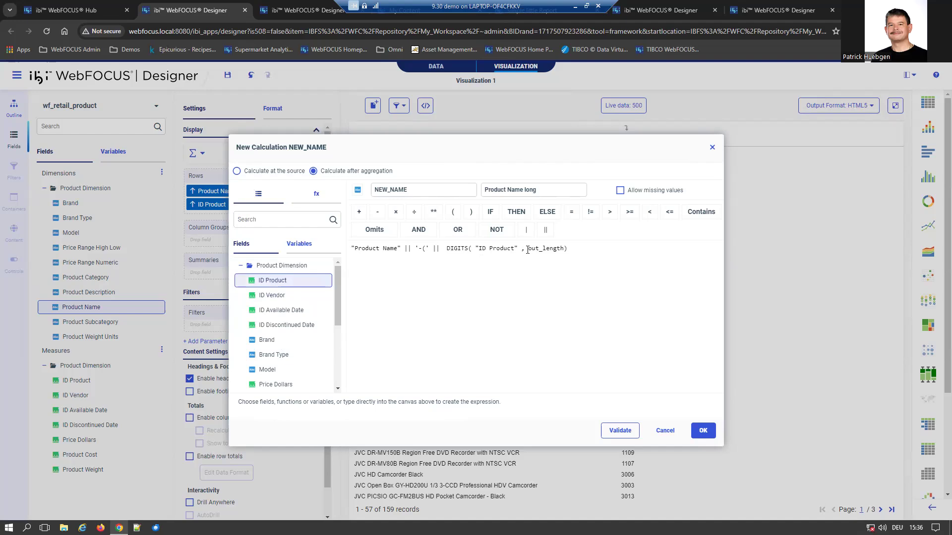
Set the DIGITS output length to 9, append a closing parenthesis to the expression and save the calculation
double_click(548, 248)
mouse_move(286, 286)
type("9")
left_click(705, 431)
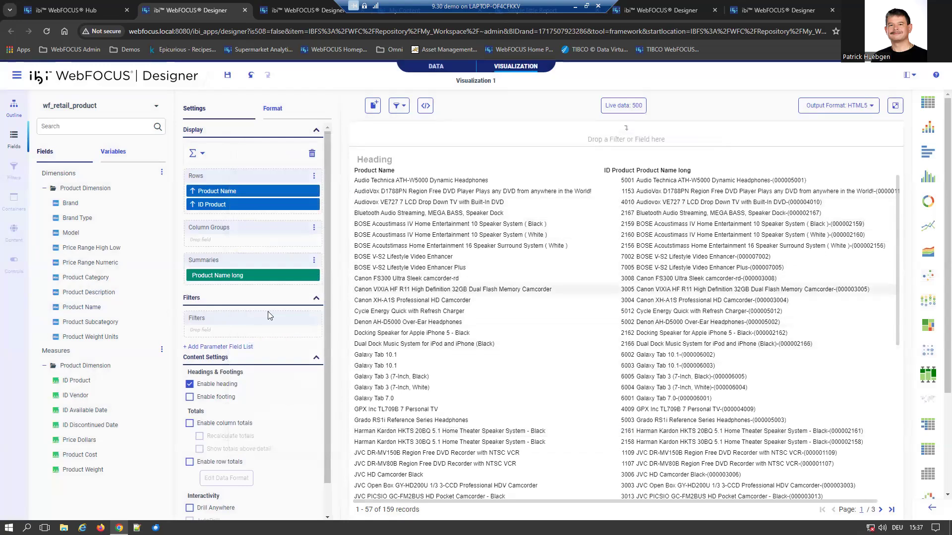
Hide the Product Name row field in the report
mouse_move(242, 275)
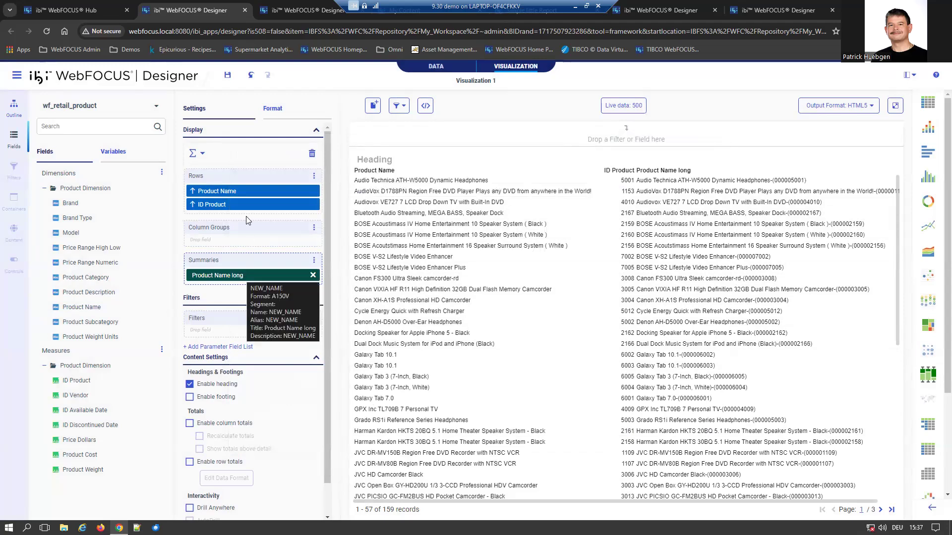
right_click(236, 192)
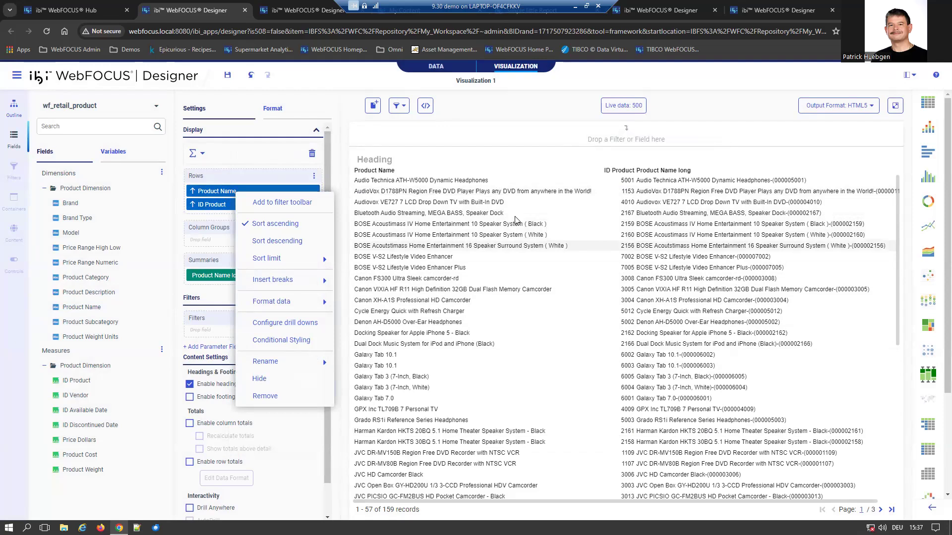
left_click(238, 164)
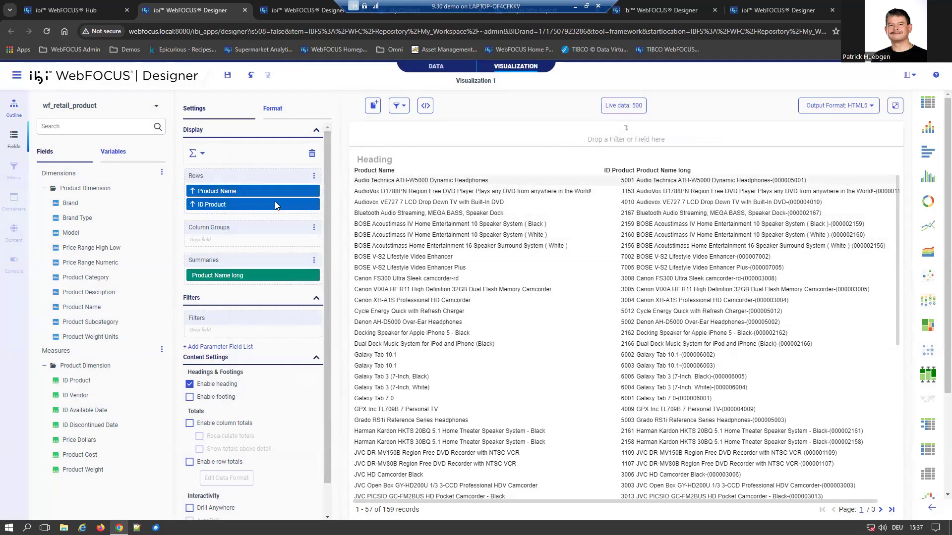
right_click(231, 192)
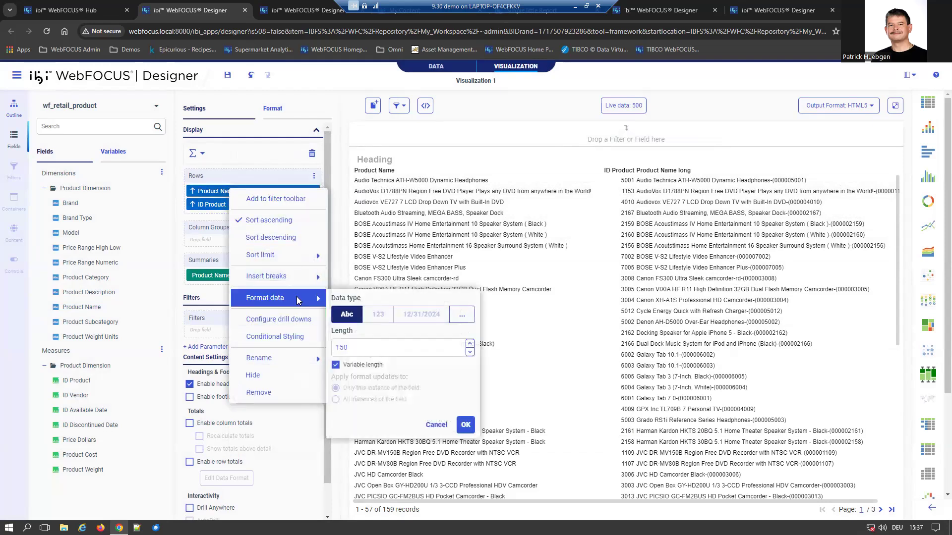
left_click(255, 375)
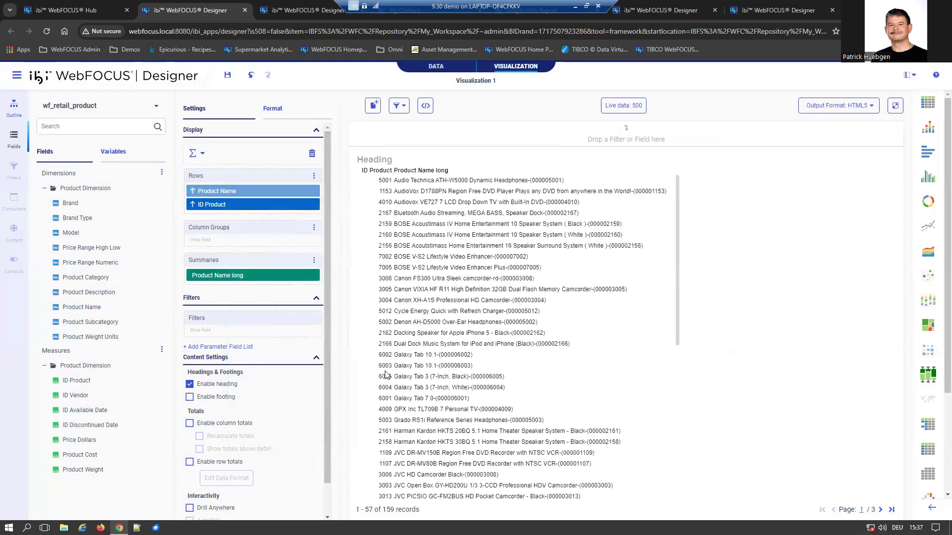
Set the report's output format to XML and run it to view the generated XML document
left_click_drag(678, 320, 670, 234)
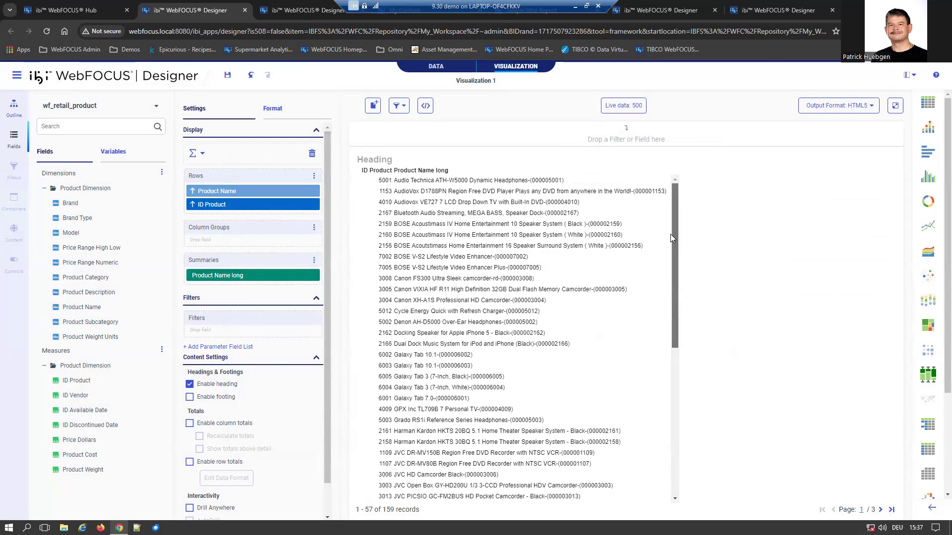
left_click(870, 106)
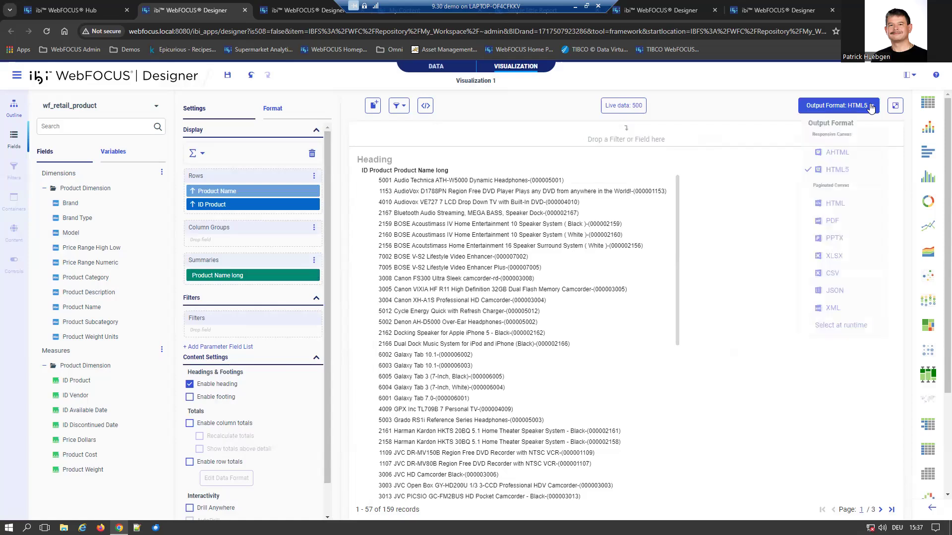
left_click(827, 315)
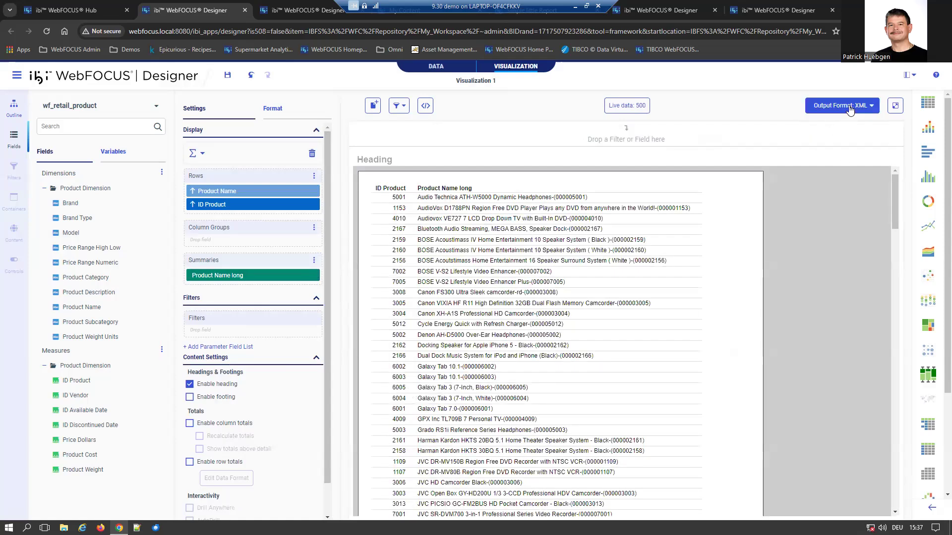
left_click(895, 106)
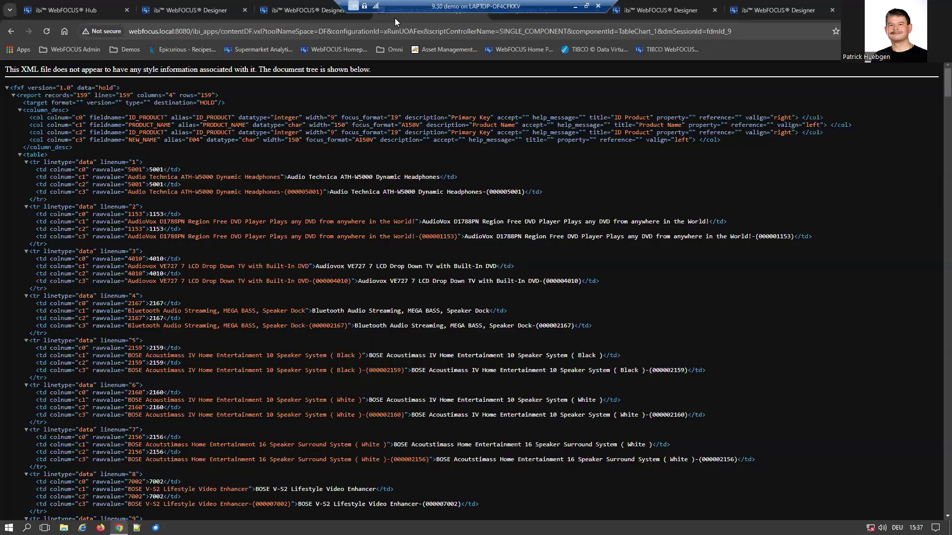
Close the XML output page and the unused empty wf_retail visualization
right_click(394, 19)
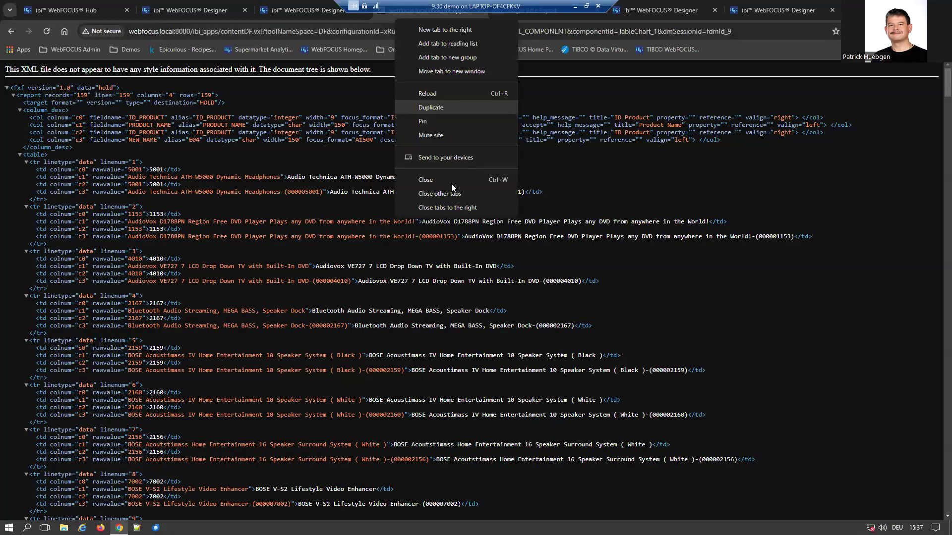
left_click(451, 183)
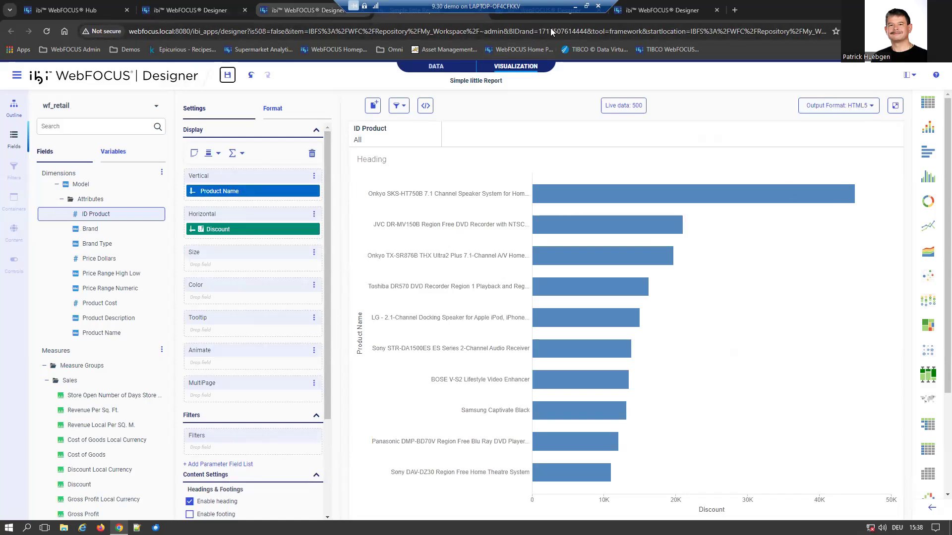
left_click(527, 17)
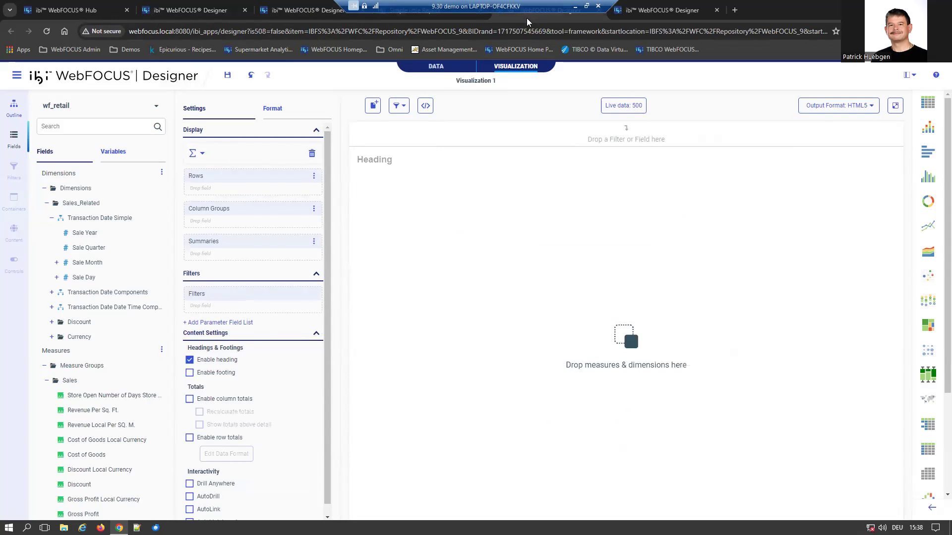
right_click(557, 17)
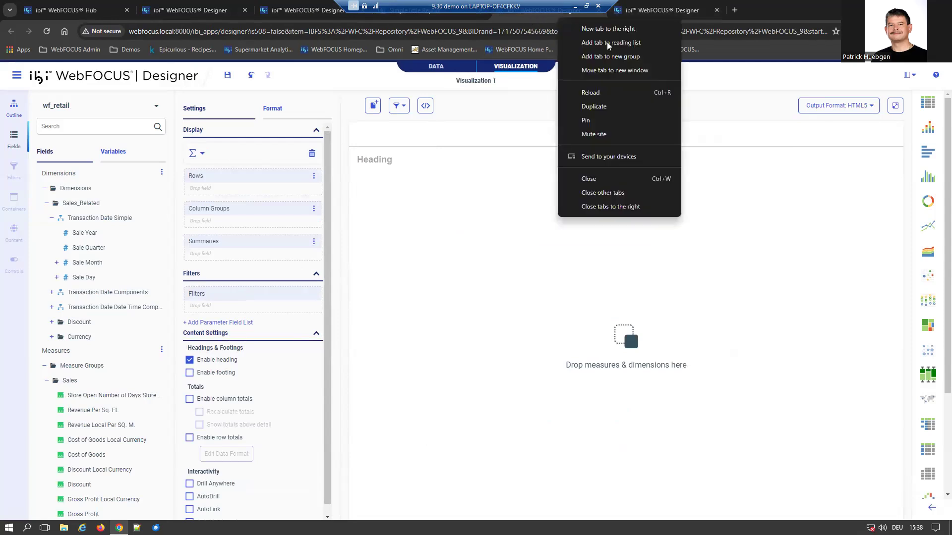
left_click(617, 183)
left_click(536, 93)
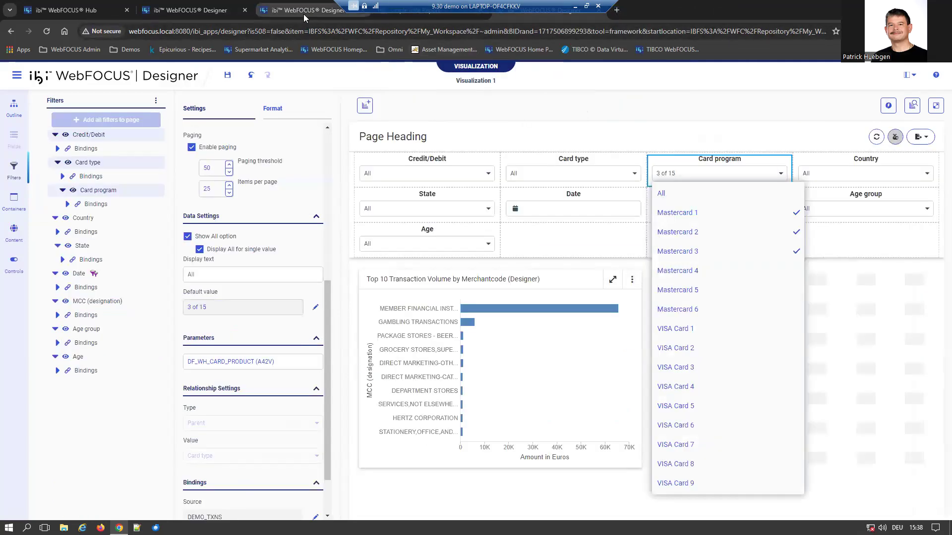
Save the wf_retail_product report in My Content with the title myfilter
left_click(411, 18)
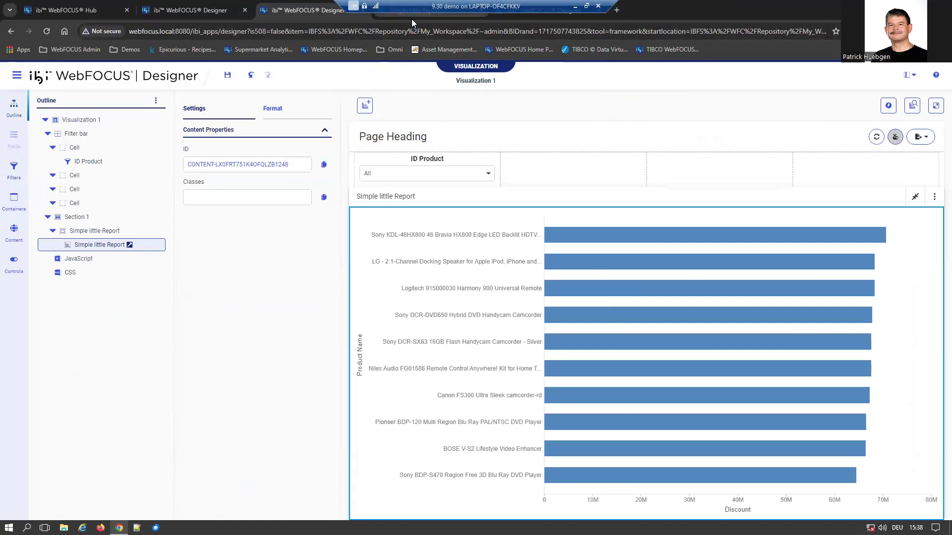
left_click(411, 19)
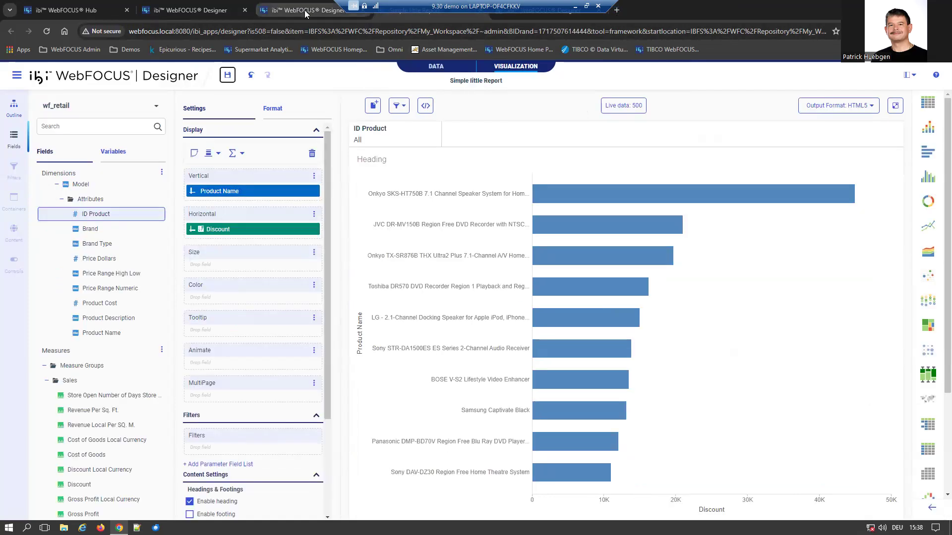
left_click(197, 10)
left_click(194, 9)
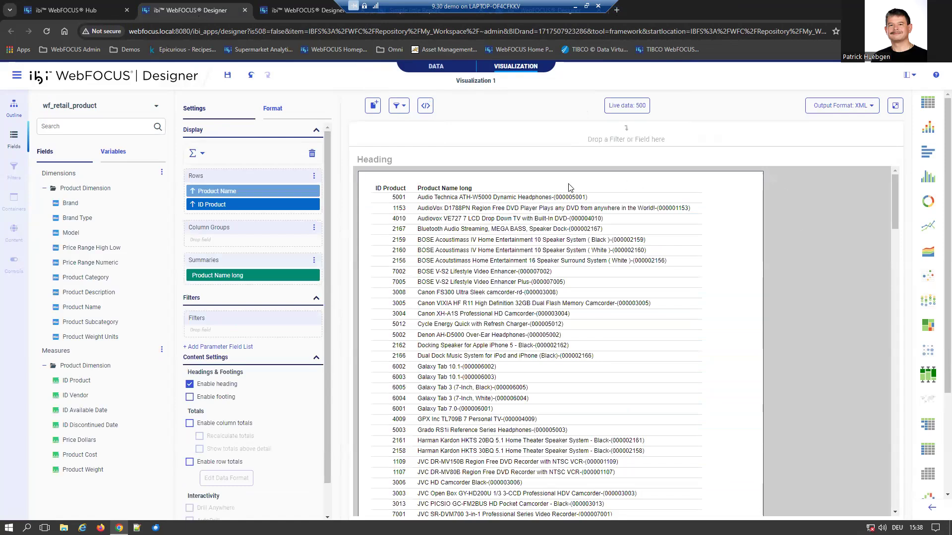
left_click(227, 75)
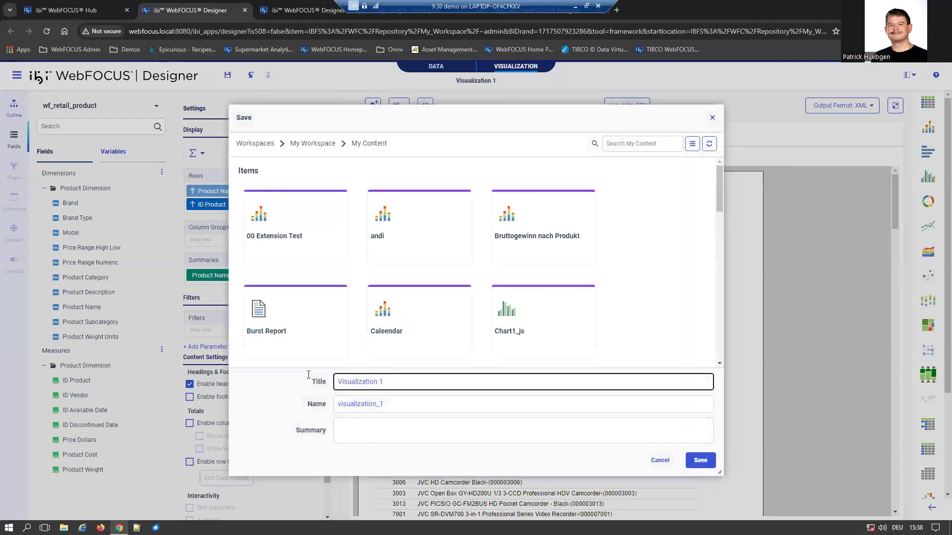
left_click_drag(361, 381, 286, 381)
key("ctrl+a")
key("BackSpace")
type("myfilter")
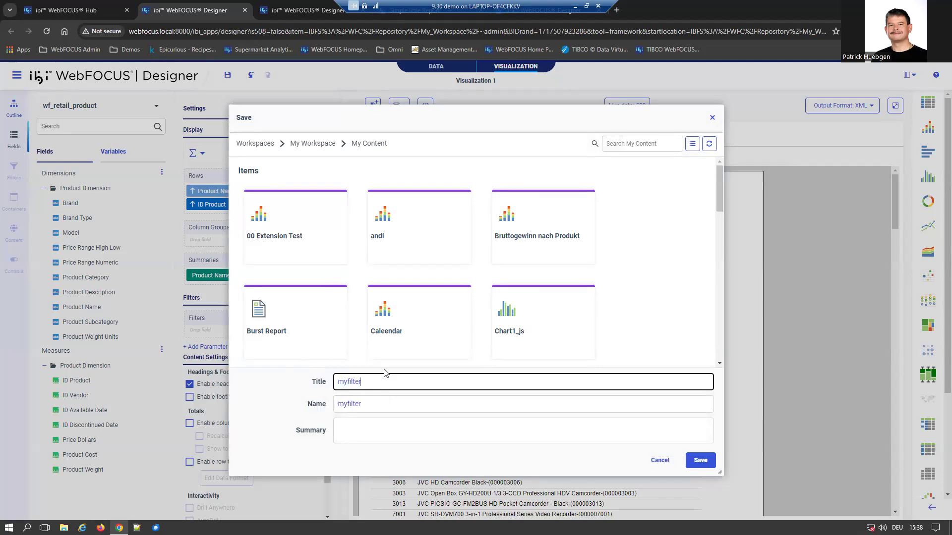
left_click(700, 461)
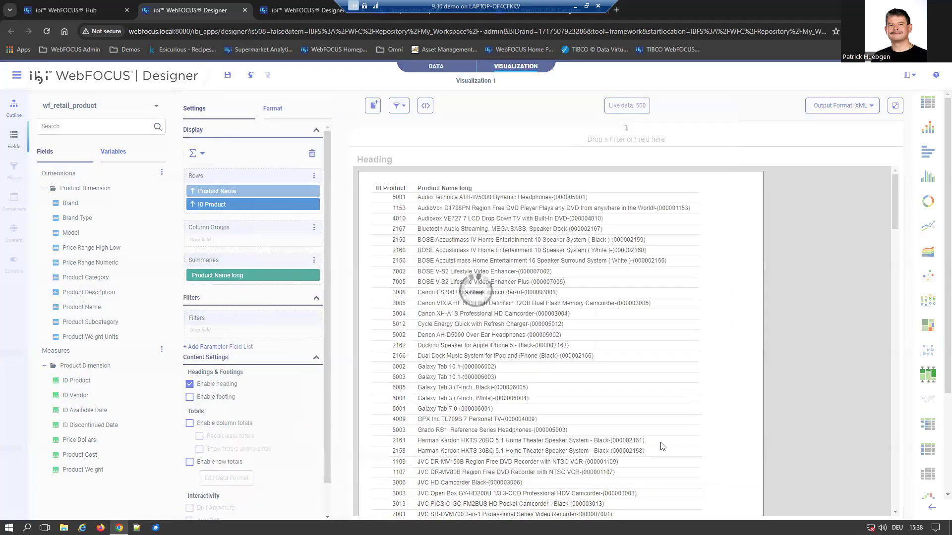
Open the source binding of the ID Product filter on the Simple little Report page for editing
left_click(303, 13)
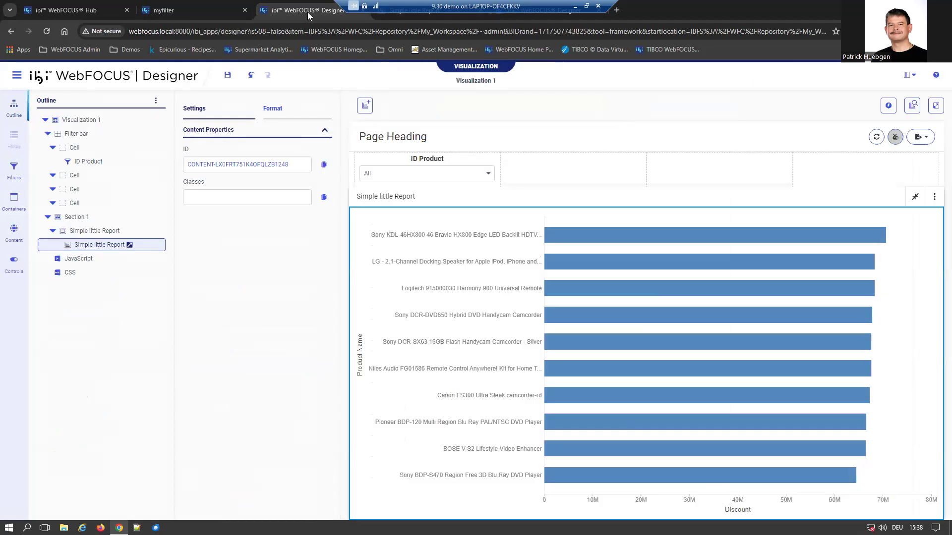
left_click(394, 18)
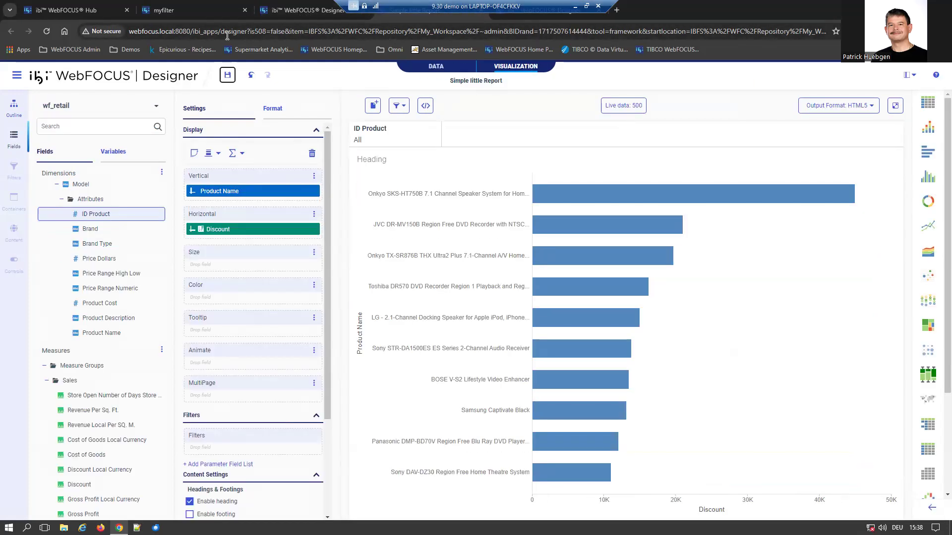
left_click(313, 15)
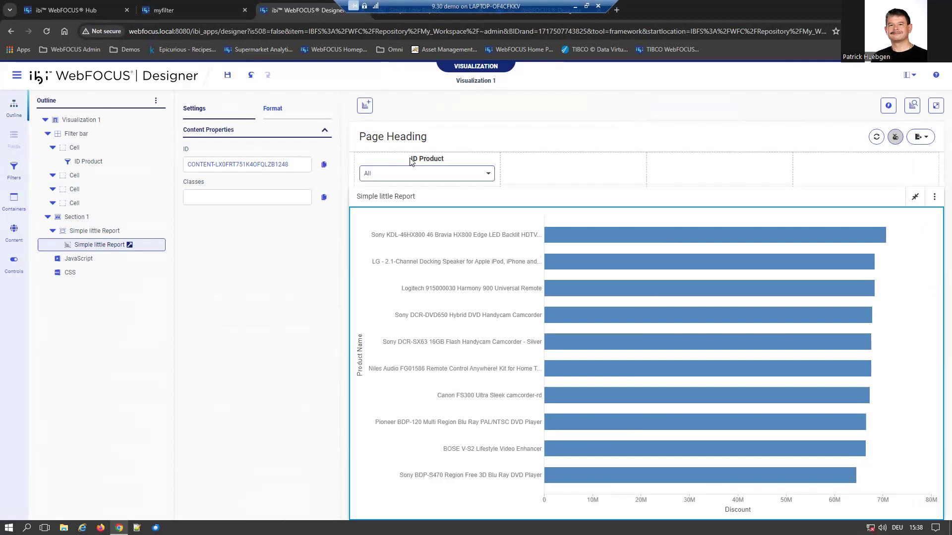
left_click(425, 176)
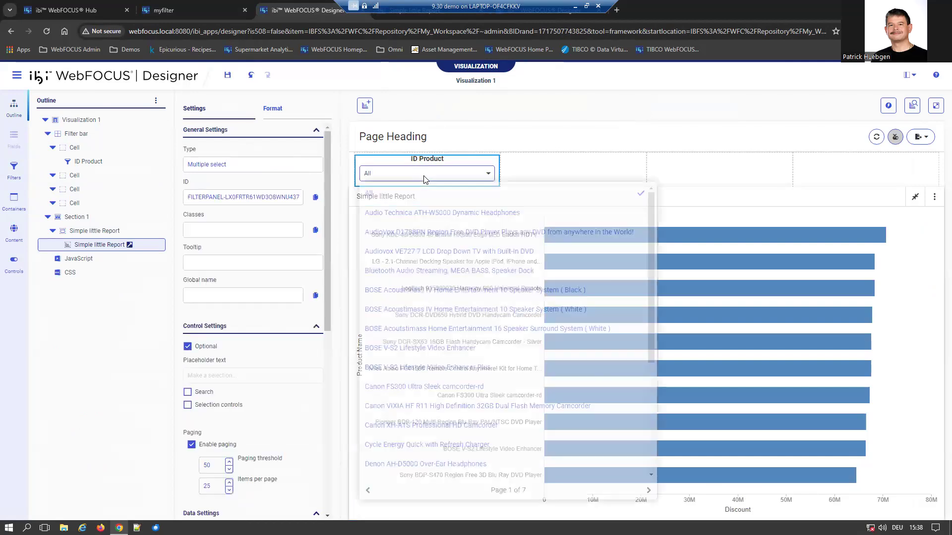
left_click_drag(325, 311, 331, 503)
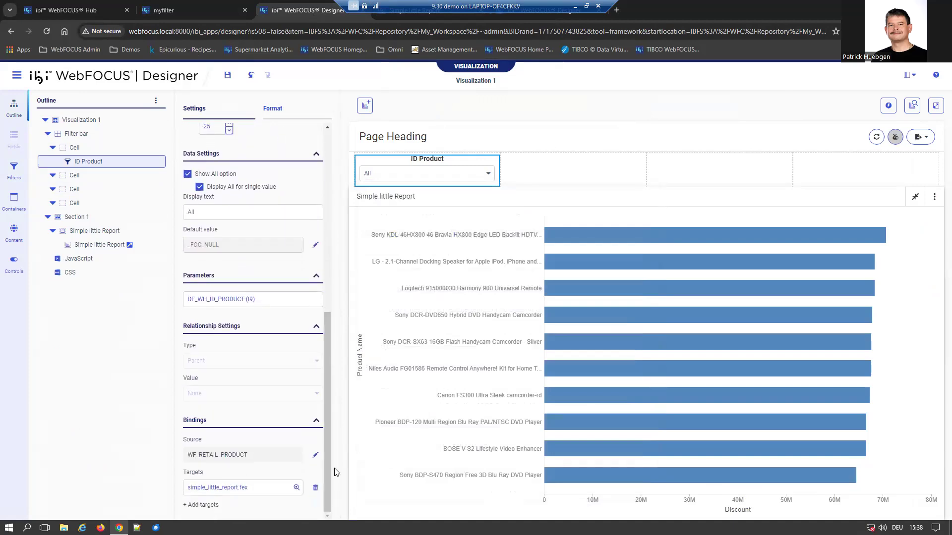
left_click(233, 489)
left_click(317, 456)
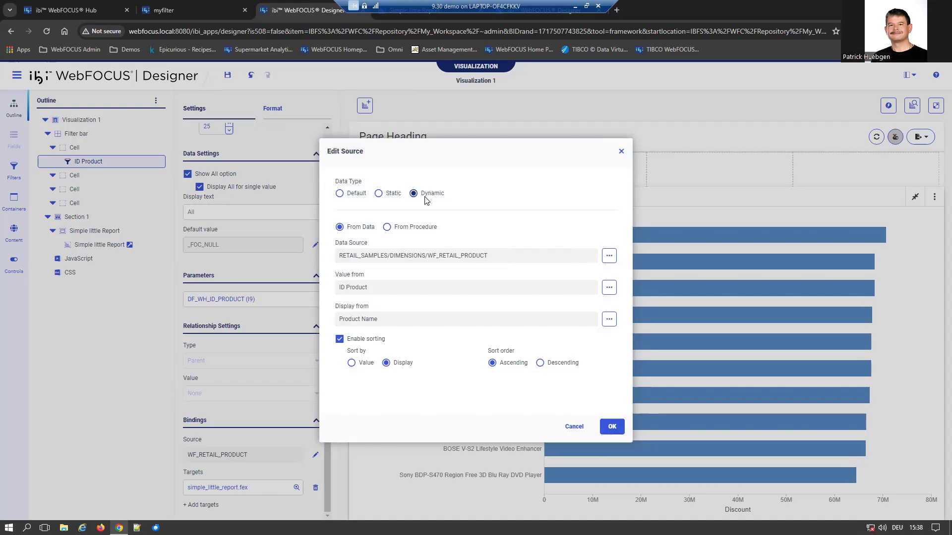
Try to switch the filter's dynamic source to From Procedure with myfilter.fex as the procedure
left_click(387, 228)
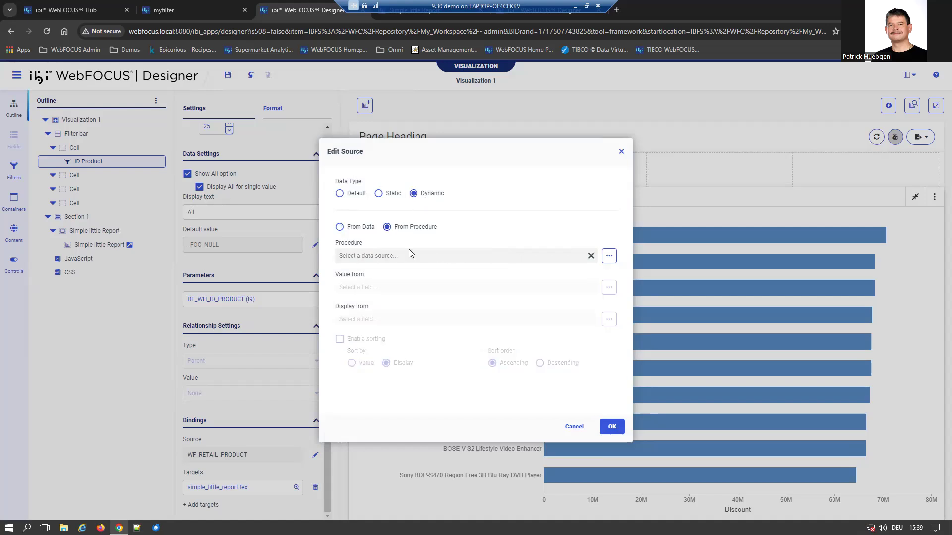
left_click(611, 260)
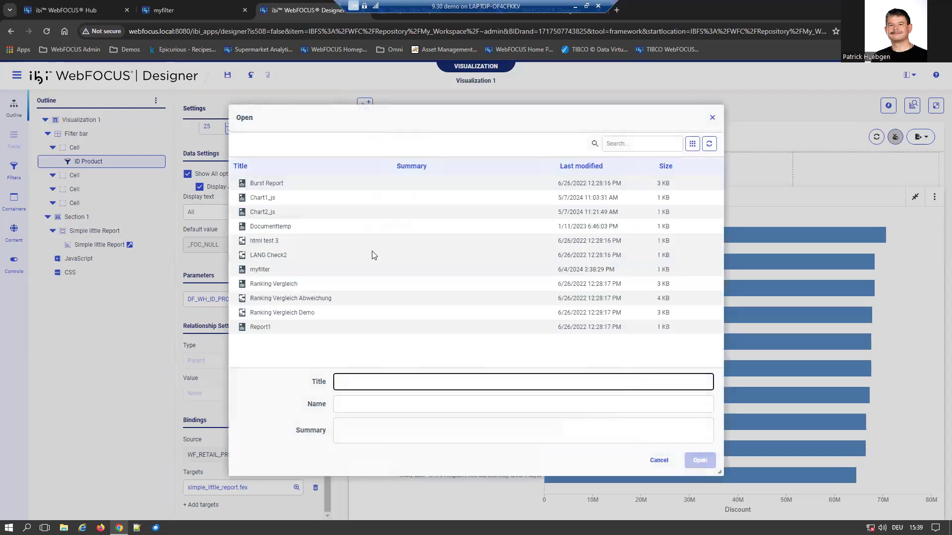
left_click(279, 274)
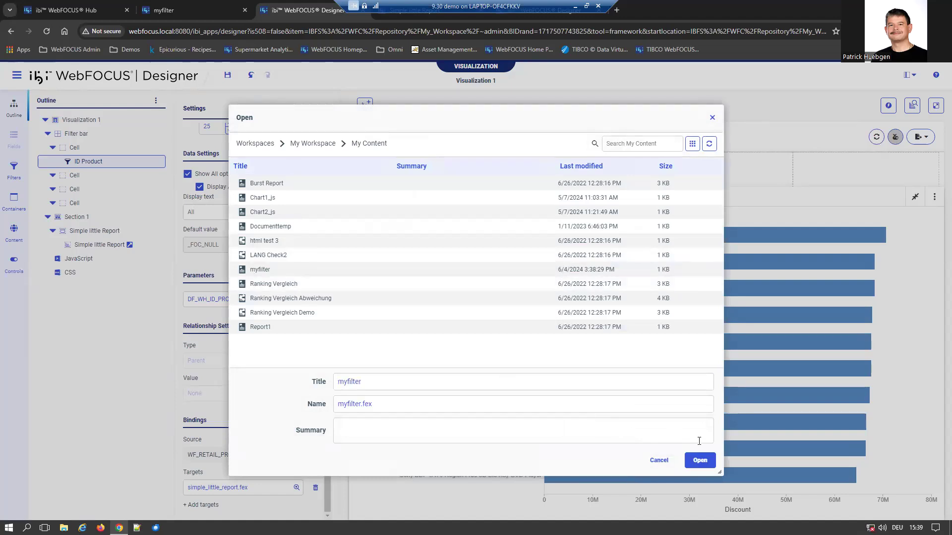
left_click(699, 461)
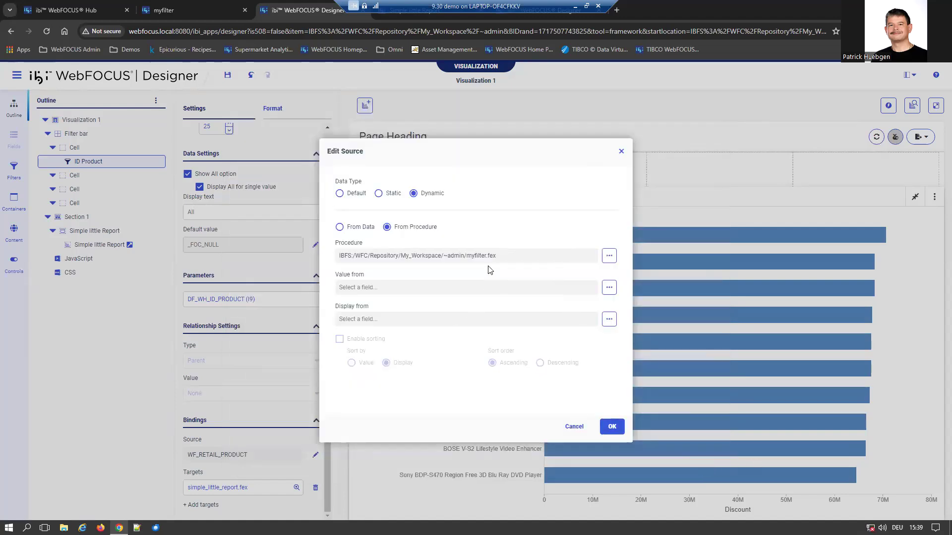
Try to take the filter values from the procedure's first ID Product field, and cancel the source edit
left_click(609, 288)
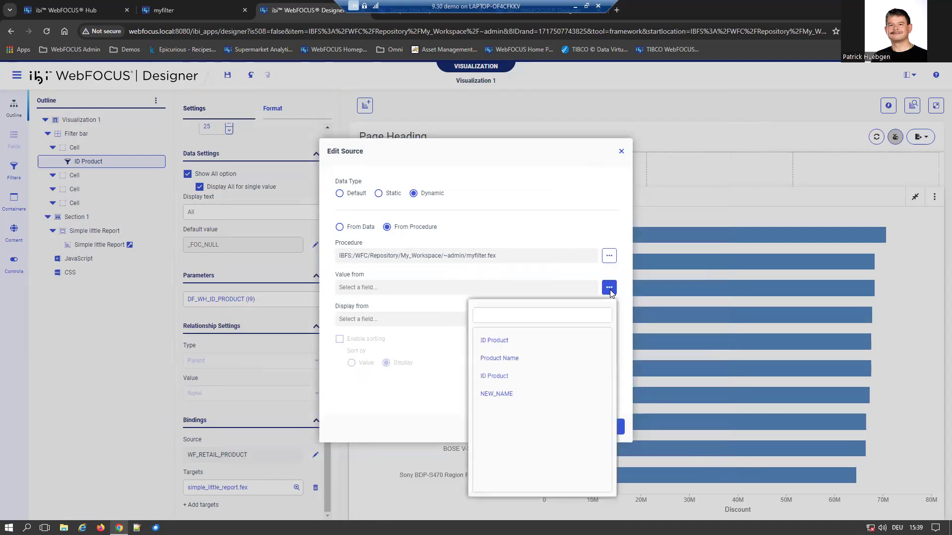
left_click(518, 344)
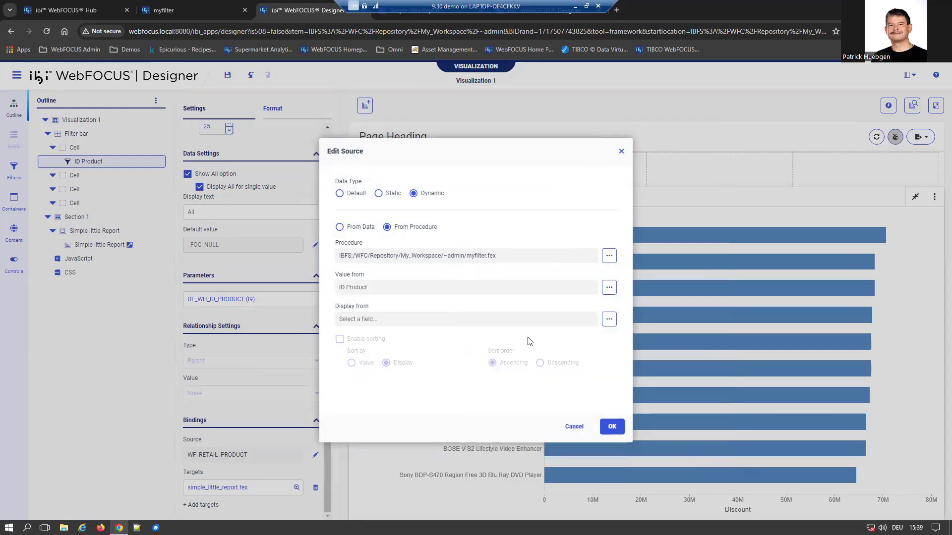
left_click(609, 320)
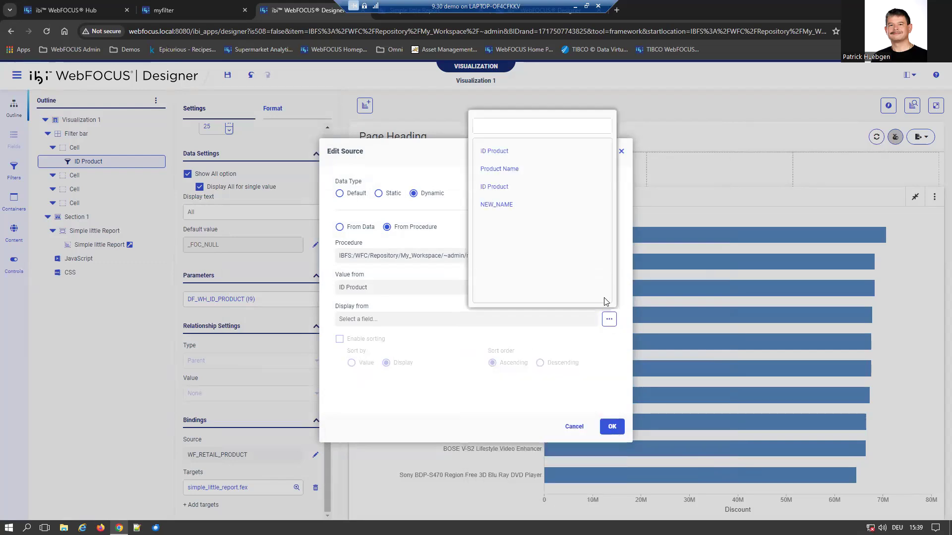
left_click(376, 293)
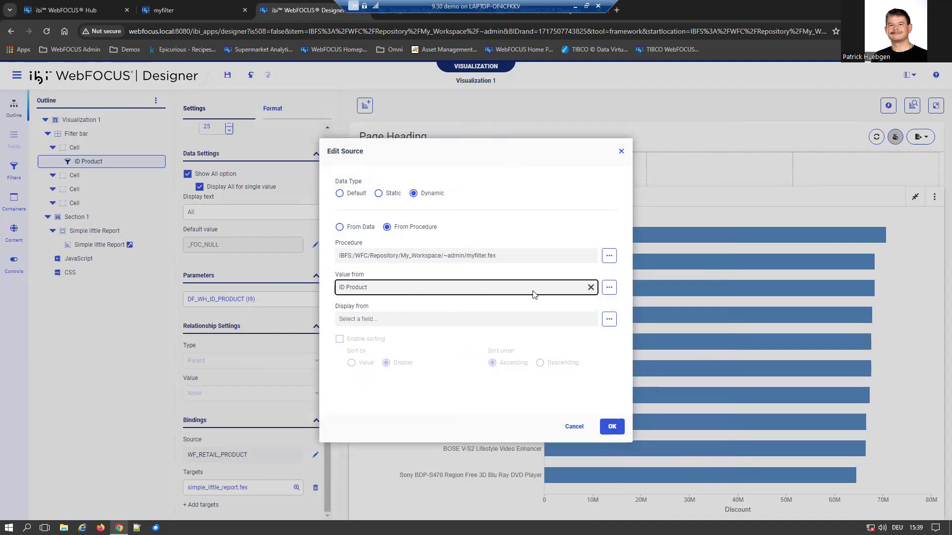
left_click(610, 289)
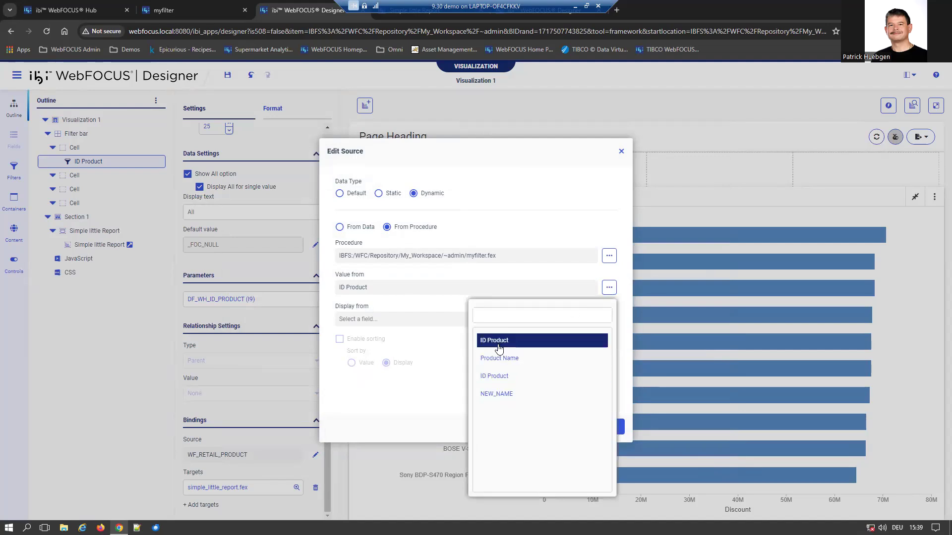
left_click(513, 349)
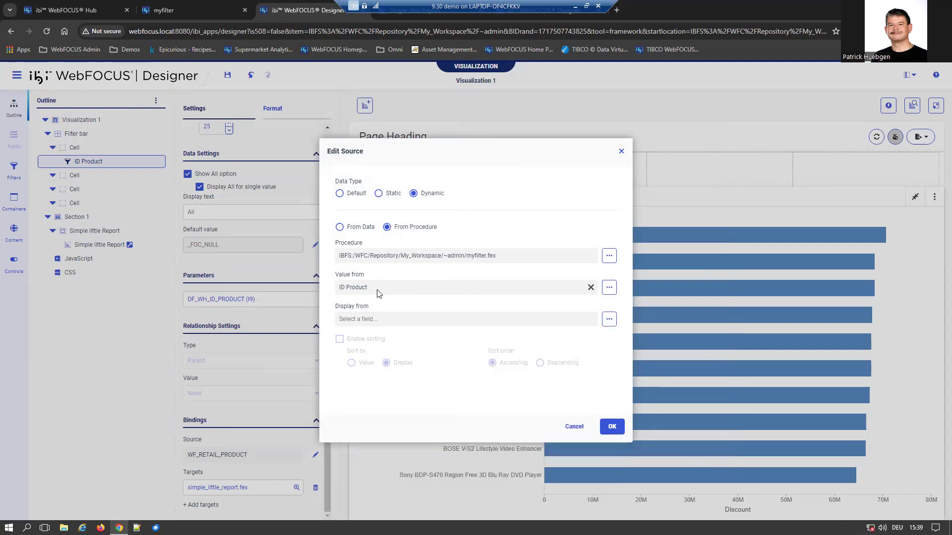
left_click(573, 429)
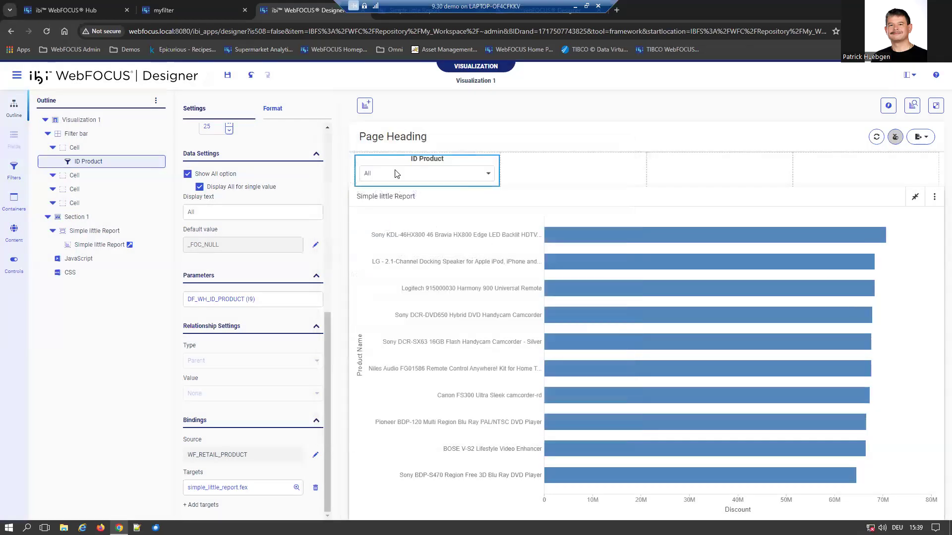
Set the HOLDLIST command to PRINTONLY in the myfilter report and save the report
left_click(191, 16)
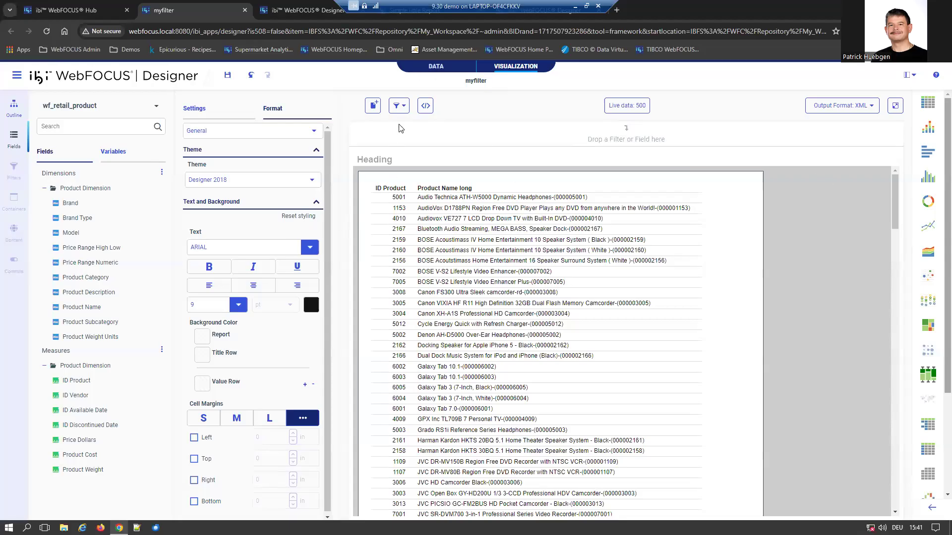
left_click(426, 107)
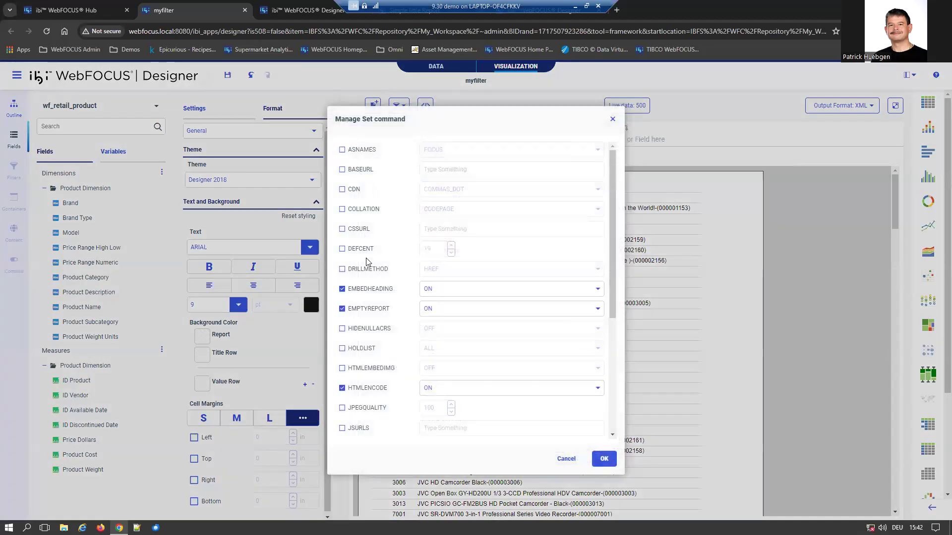
scroll(367, 261, "down", 2)
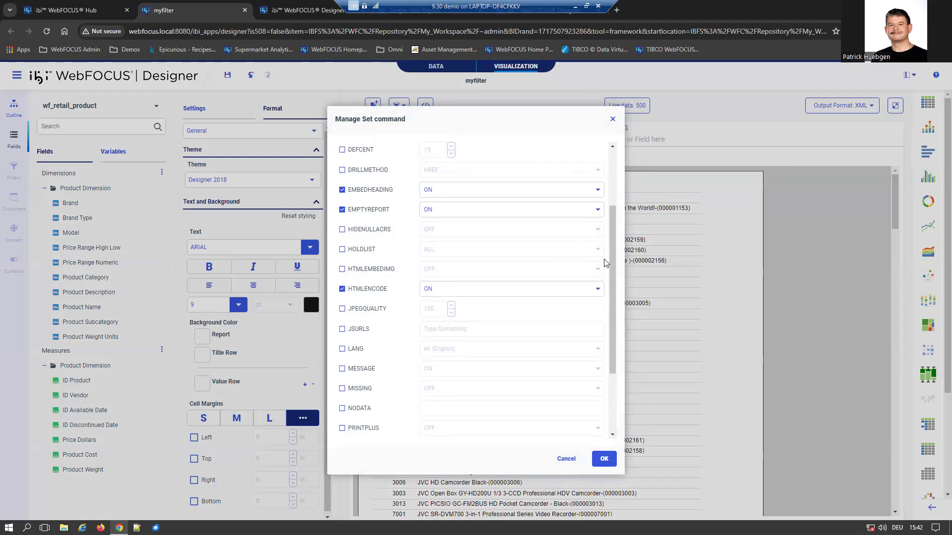
left_click(342, 252)
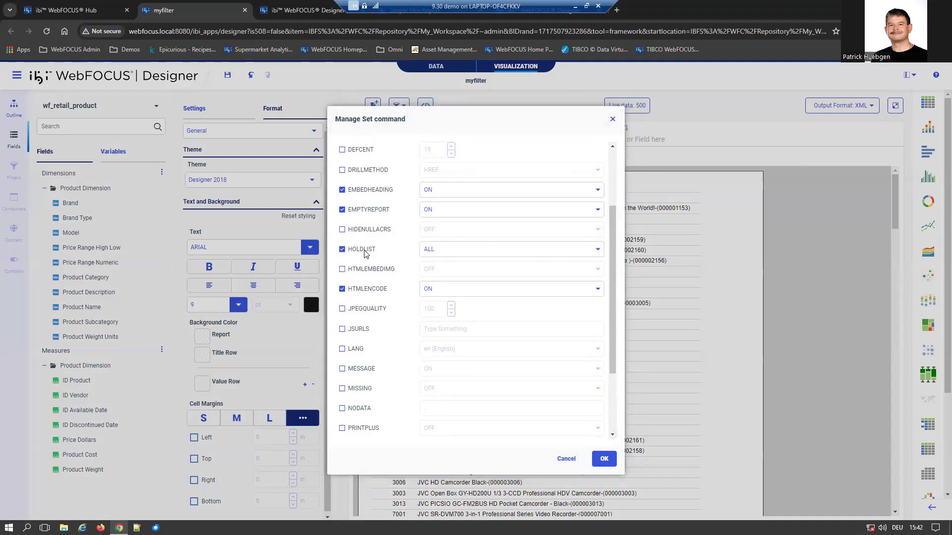
left_click(506, 257)
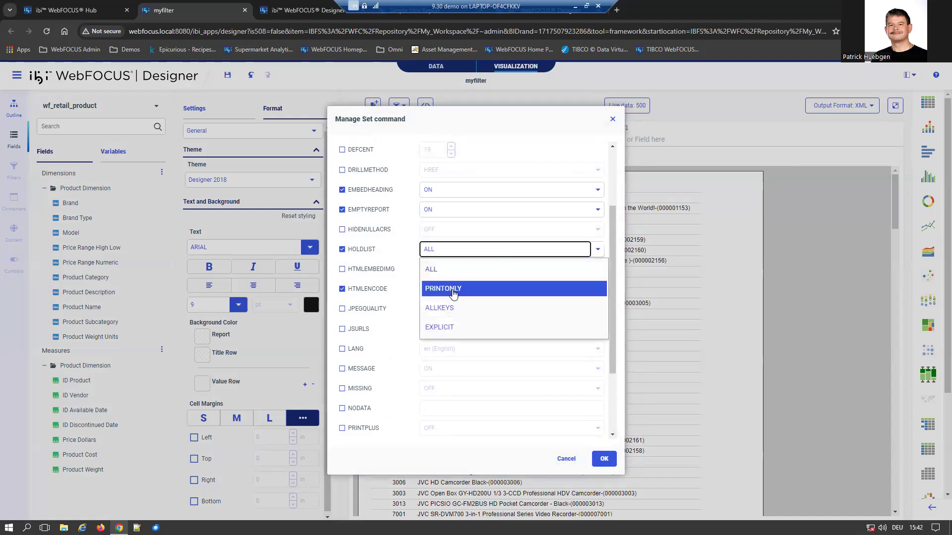
left_click(453, 292)
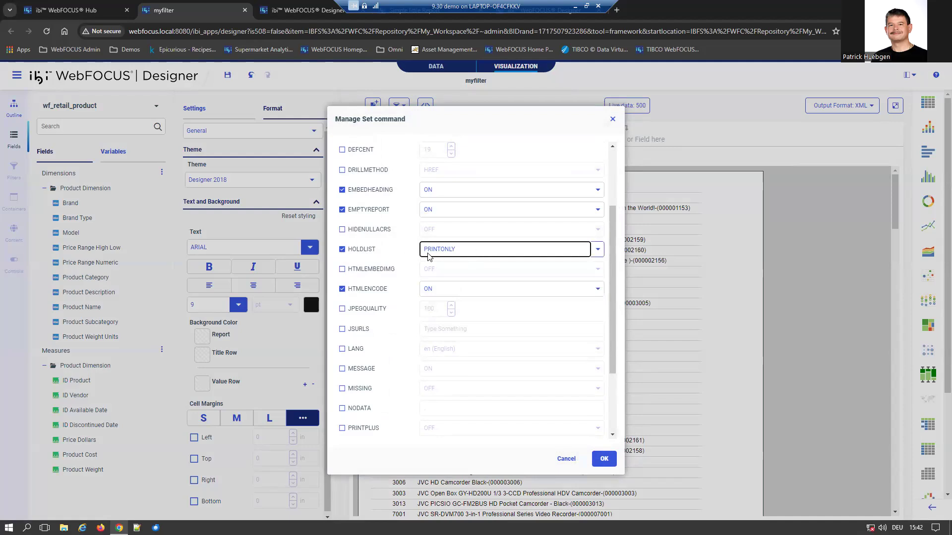
left_click(604, 461)
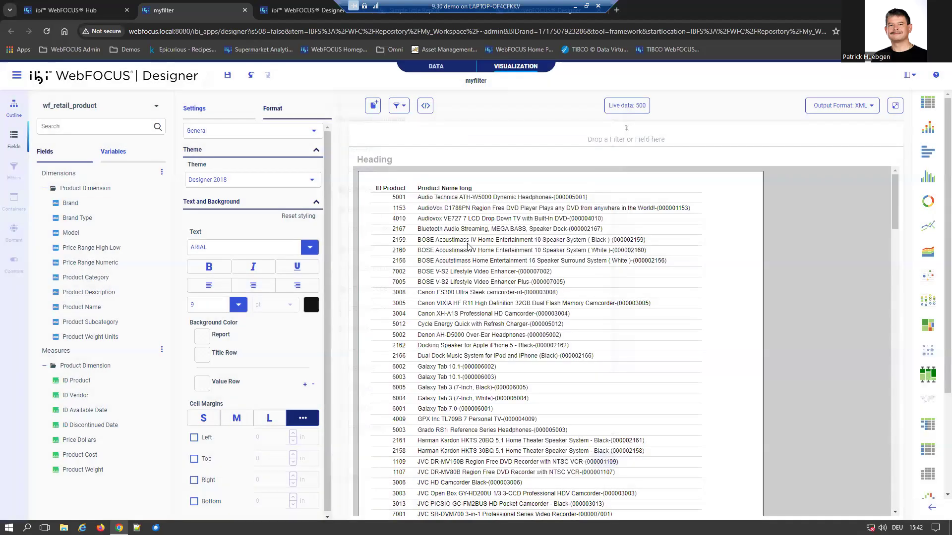
left_click(229, 75)
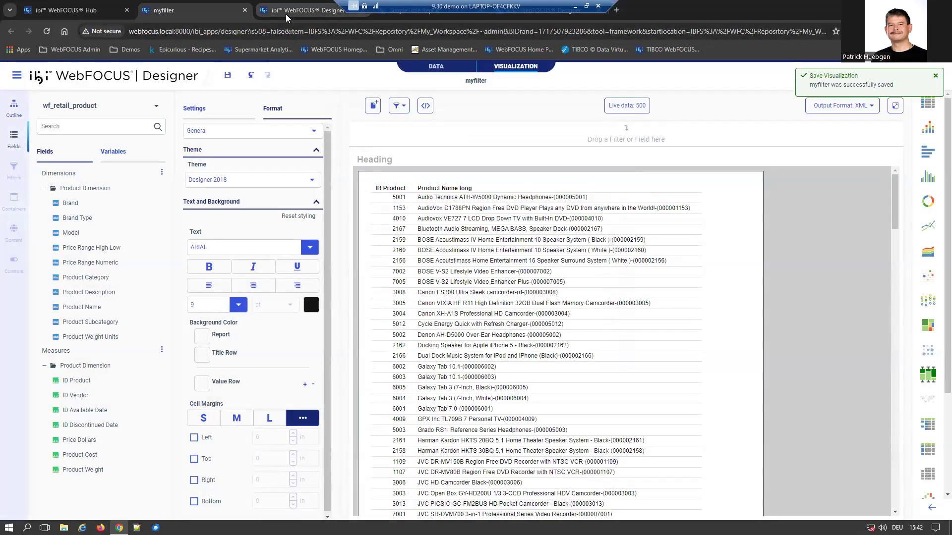
On the Simple little Report page, switch the ID Product filter's dynamic source to From Procedure with myfilter as the procedure
left_click(285, 13)
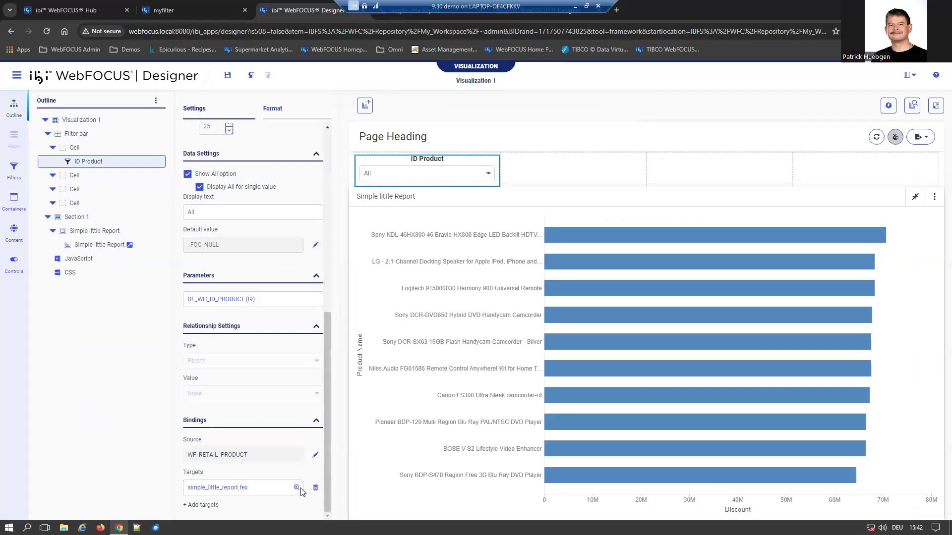
left_click(315, 455)
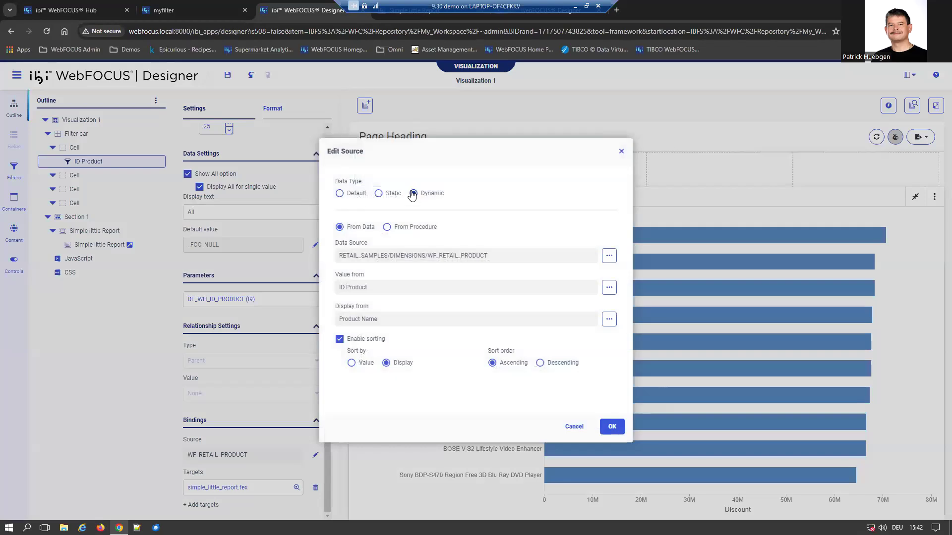
left_click(424, 228)
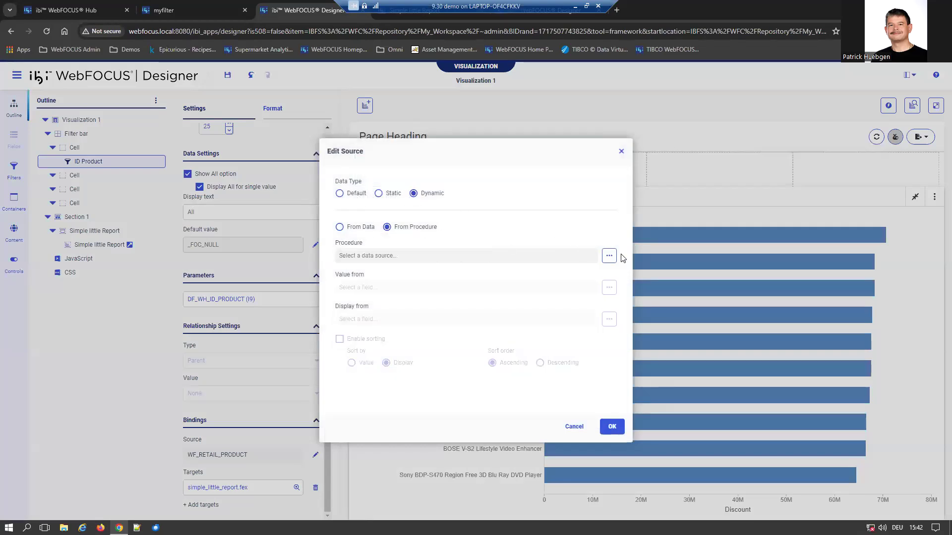
left_click(613, 257)
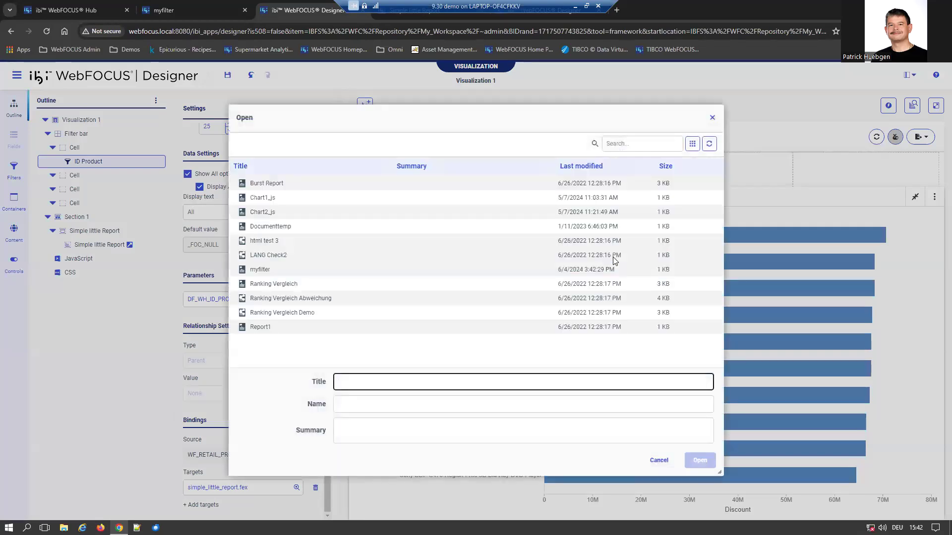
left_click(269, 272)
double_click(269, 272)
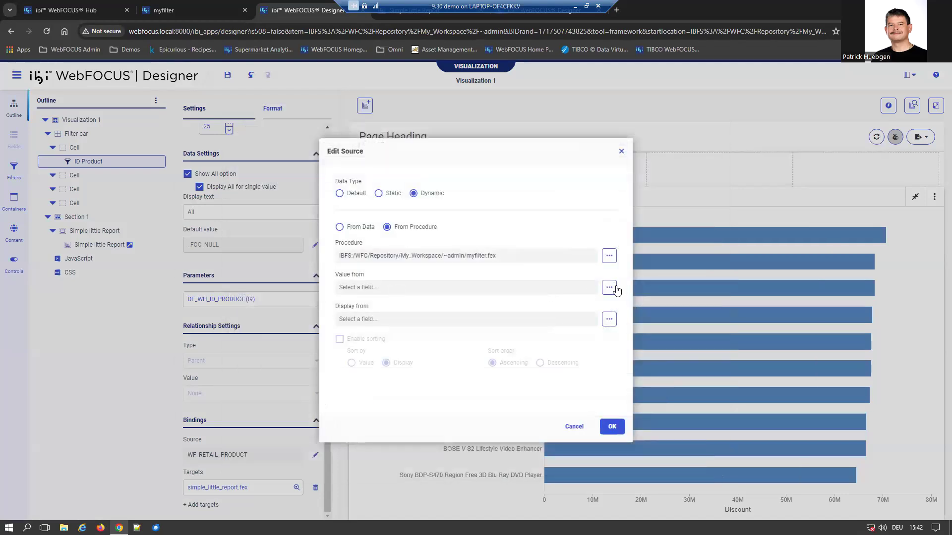
Take the filter's values from ID Product and its display text from NEW_NAME, and apply the source
left_click(610, 289)
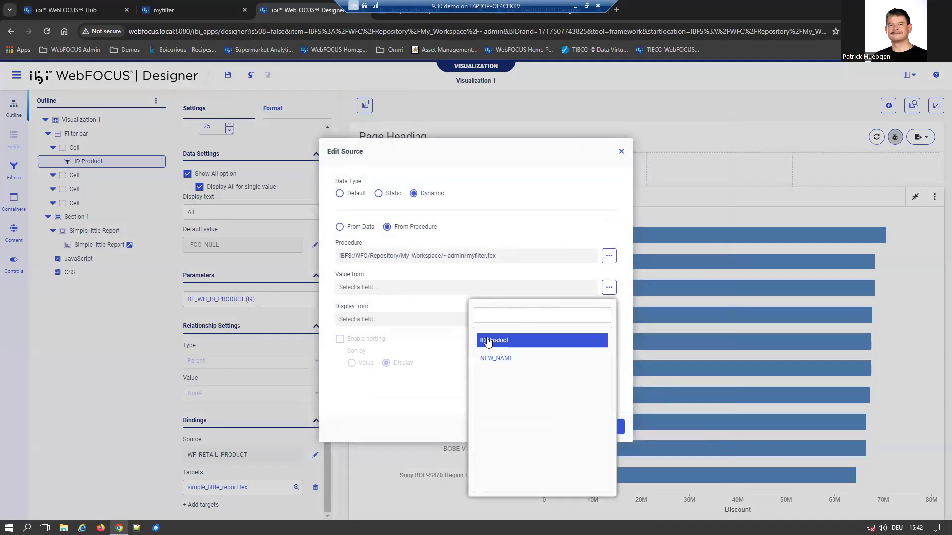
left_click(518, 343)
left_click(609, 320)
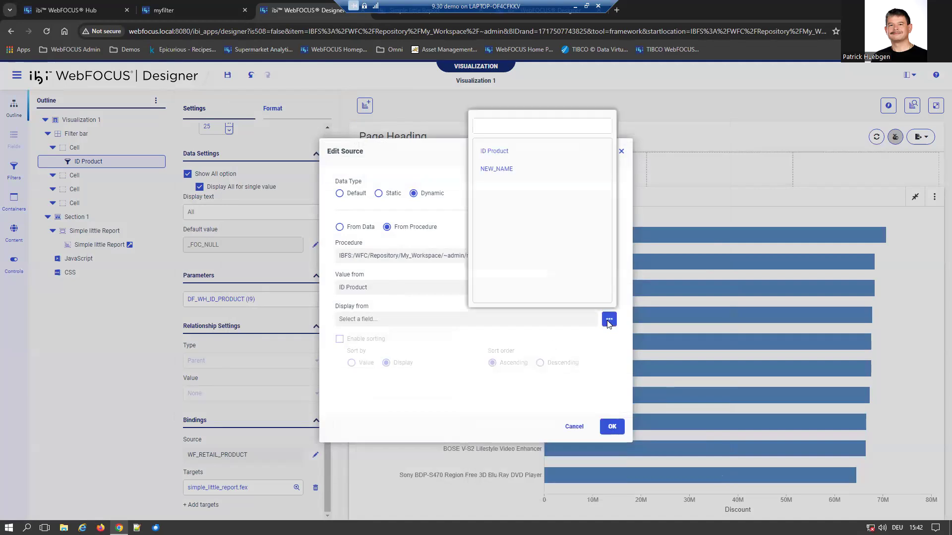
left_click(497, 170)
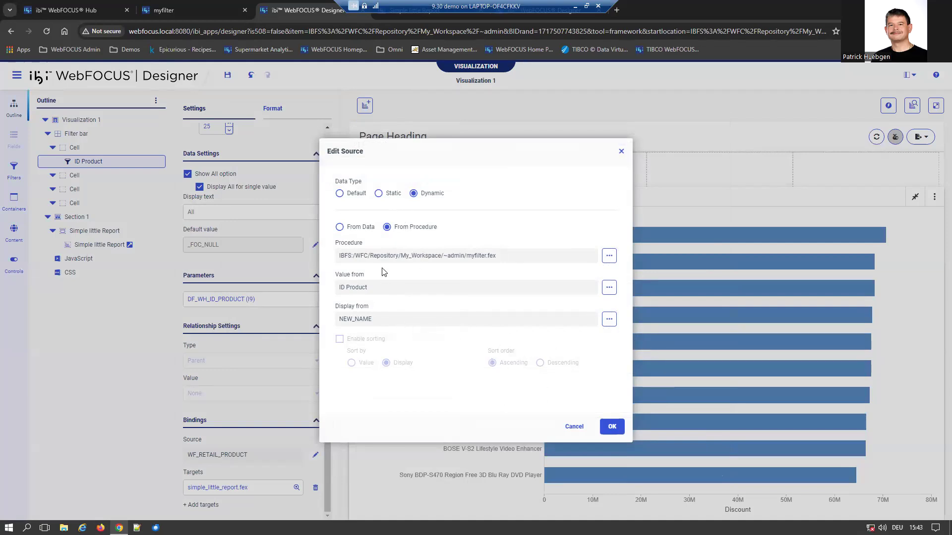
left_click(612, 427)
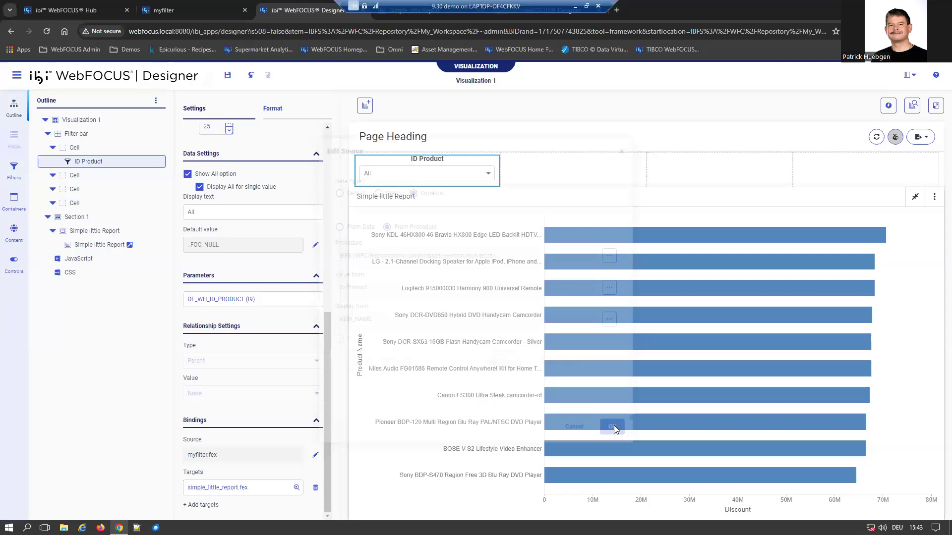
Filter the Simple little Report chart by Galaxy Tab 10.1-(000006002) and Galaxy Tab 10.1-(000006003)
left_click(401, 175)
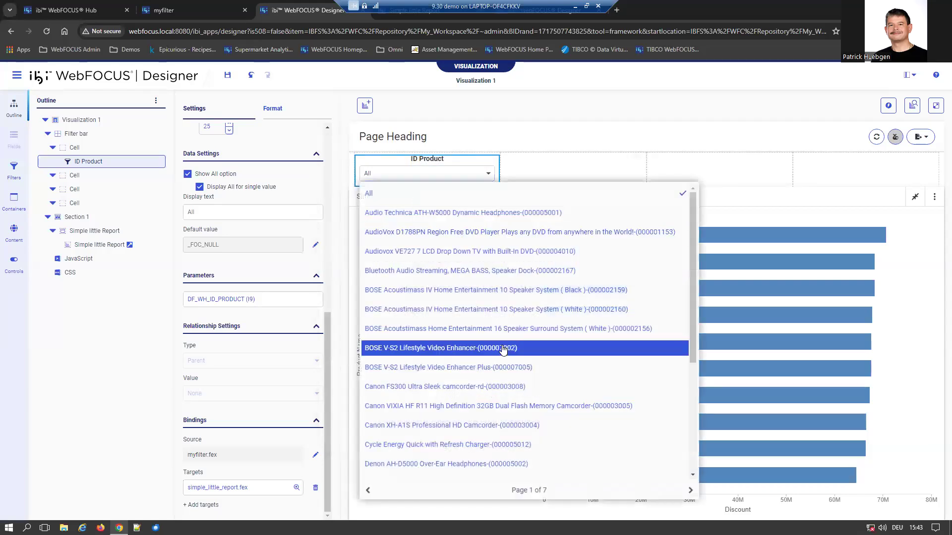
scroll(505, 315, "down", 3)
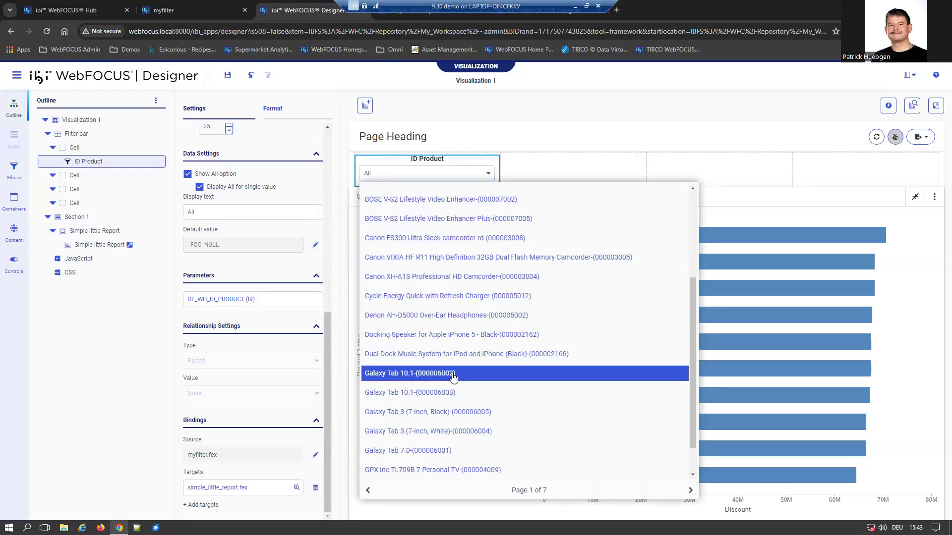
left_click(455, 374)
left_click(541, 390)
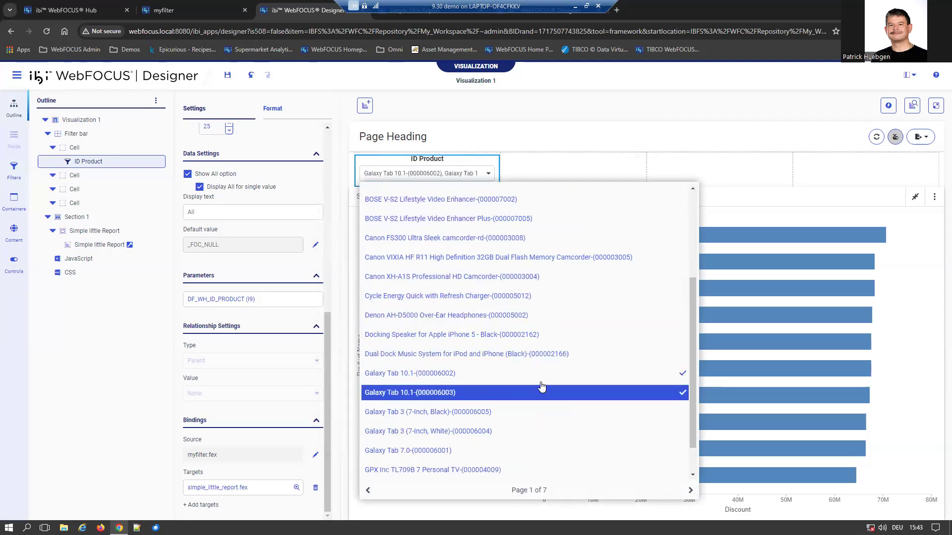
left_click(799, 219)
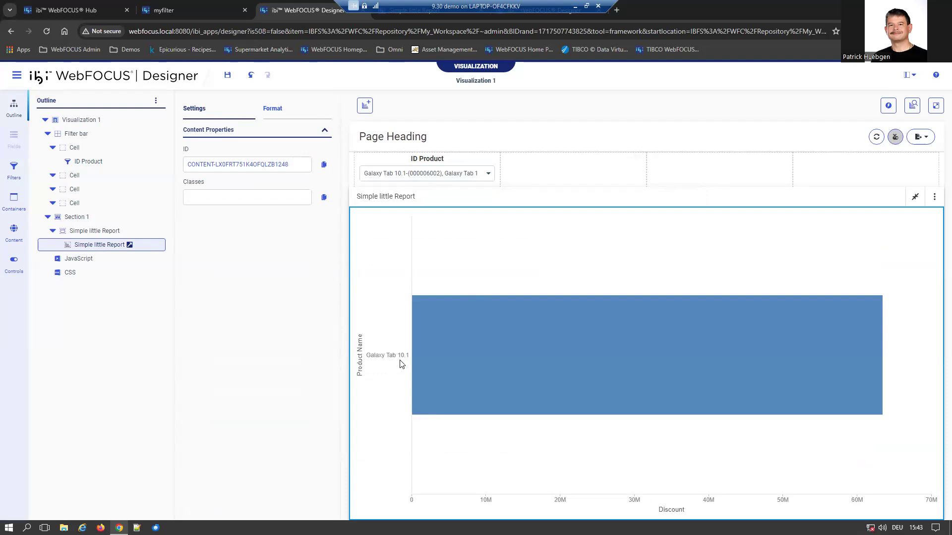
Add Audio Technica ATH-W5000, BOSE products 2156 and 2159, Canon FS300, Bluetooth Audio Streaming and Audiovox VE727 to the ID Product filter selection
left_click(489, 175)
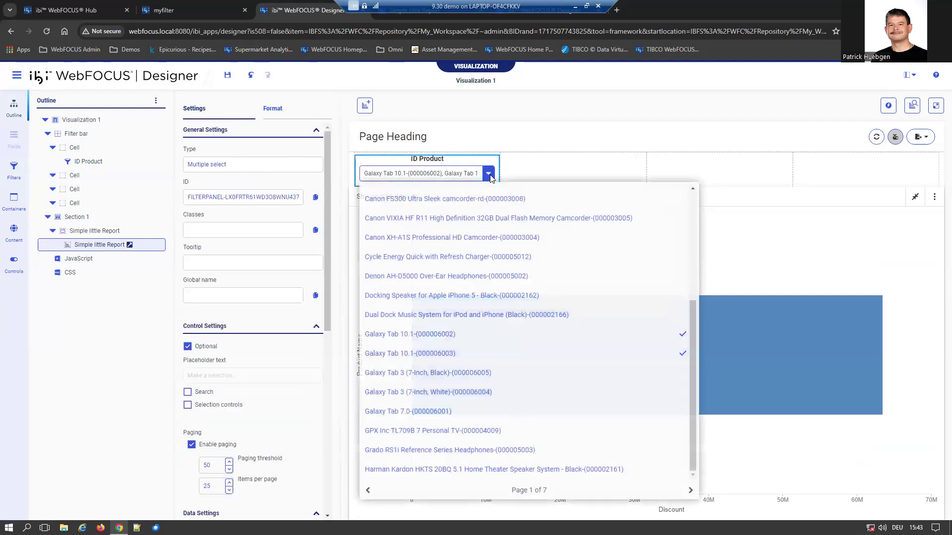
left_click_drag(692, 333, 692, 225)
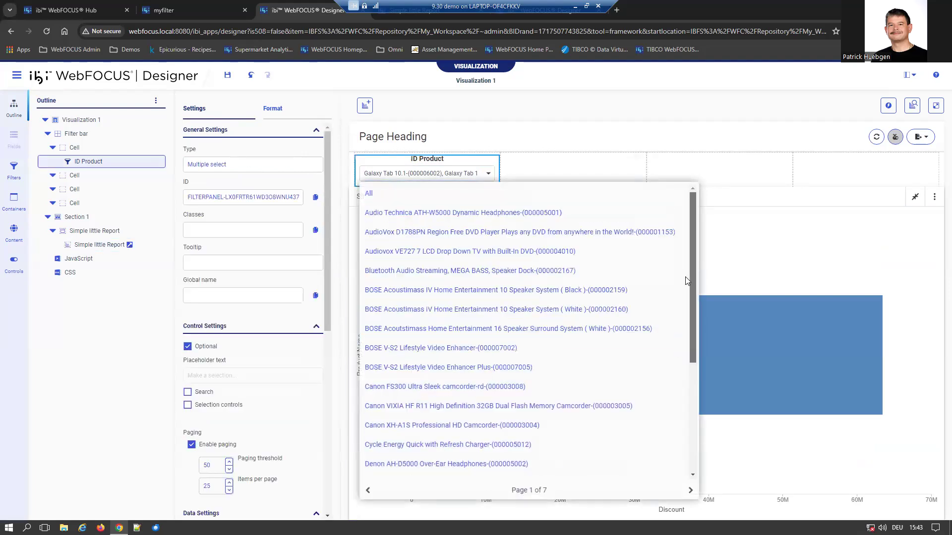
left_click(468, 213)
left_click(495, 328)
left_click(493, 386)
left_click(500, 292)
left_click(506, 272)
left_click(506, 251)
left_click(799, 253)
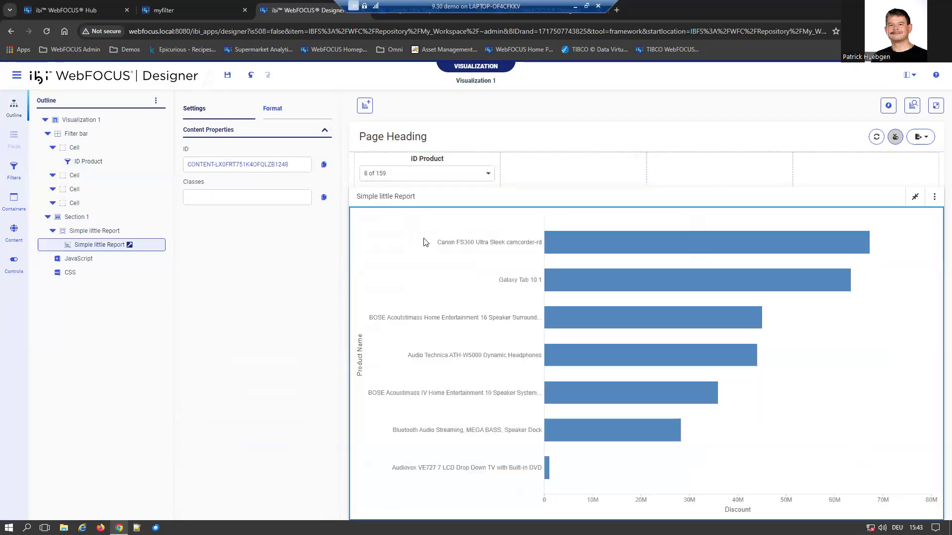
Try a static source with one empty value and display row for the ID Product filter, and cancel the source edit
left_click(408, 175)
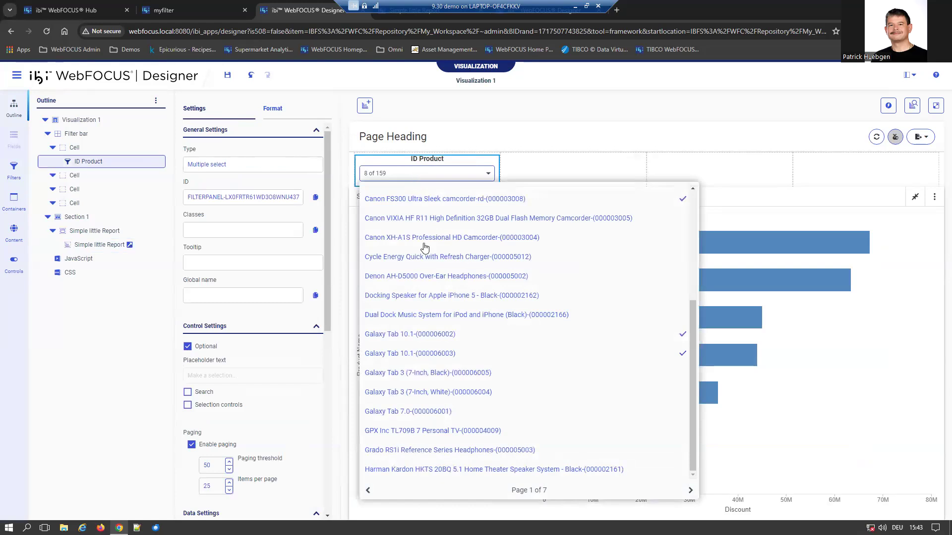
scroll(263, 369, "down", 5)
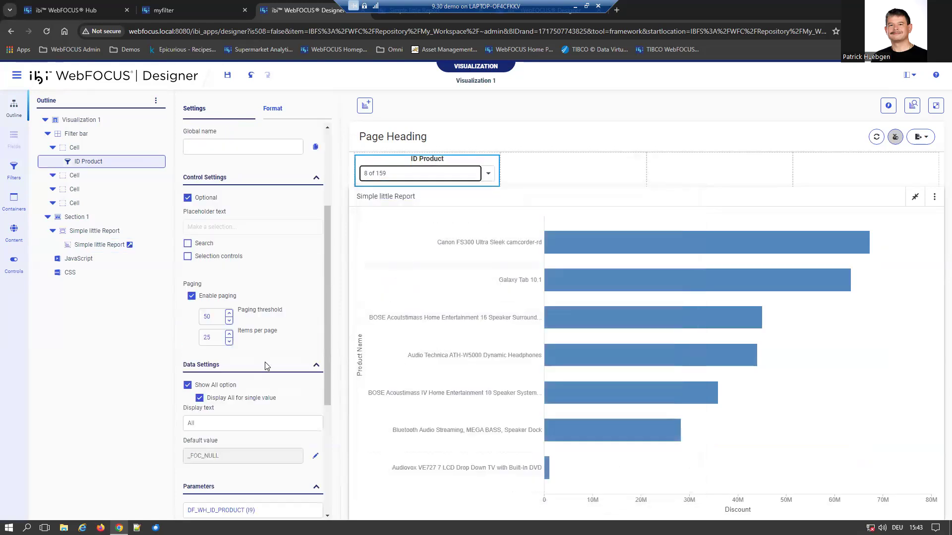
scroll(213, 386, "down", 2)
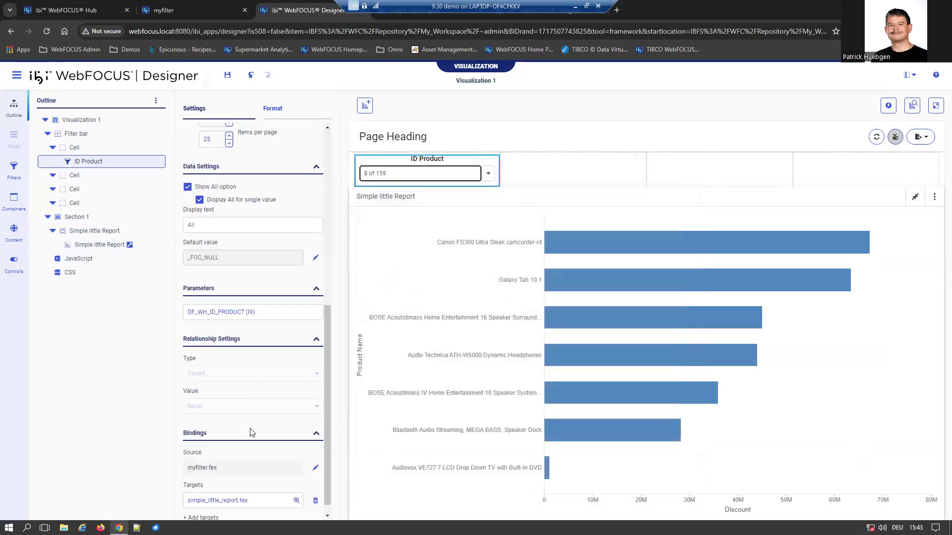
scroll(248, 431, "down", 1)
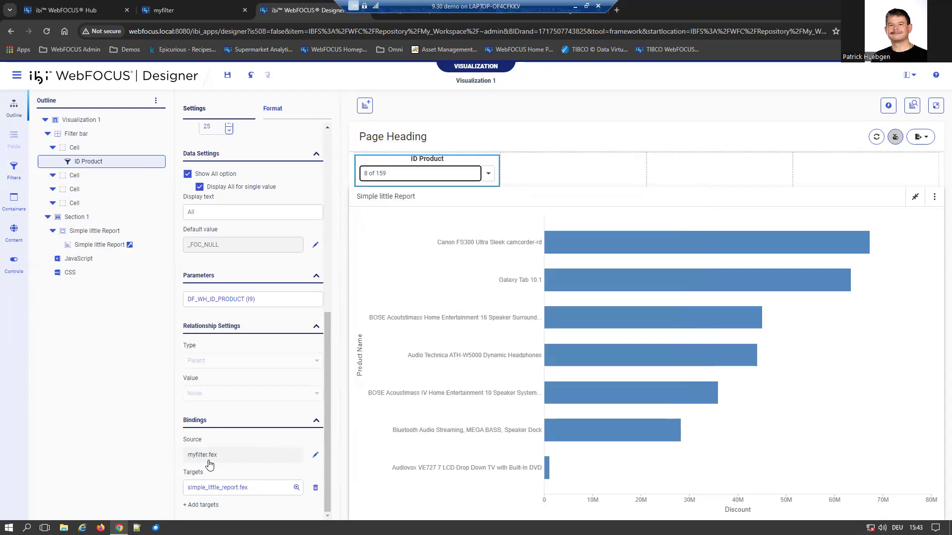
left_click(316, 454)
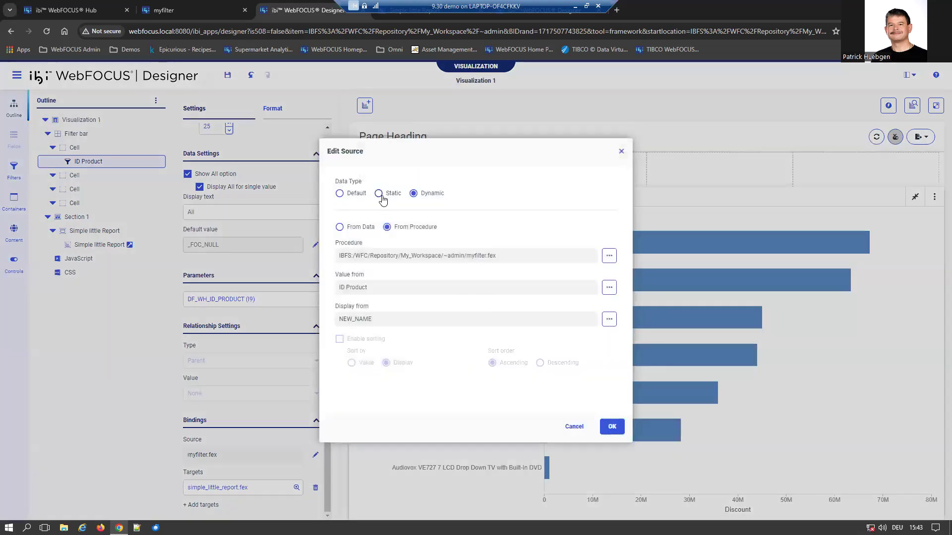
left_click(379, 194)
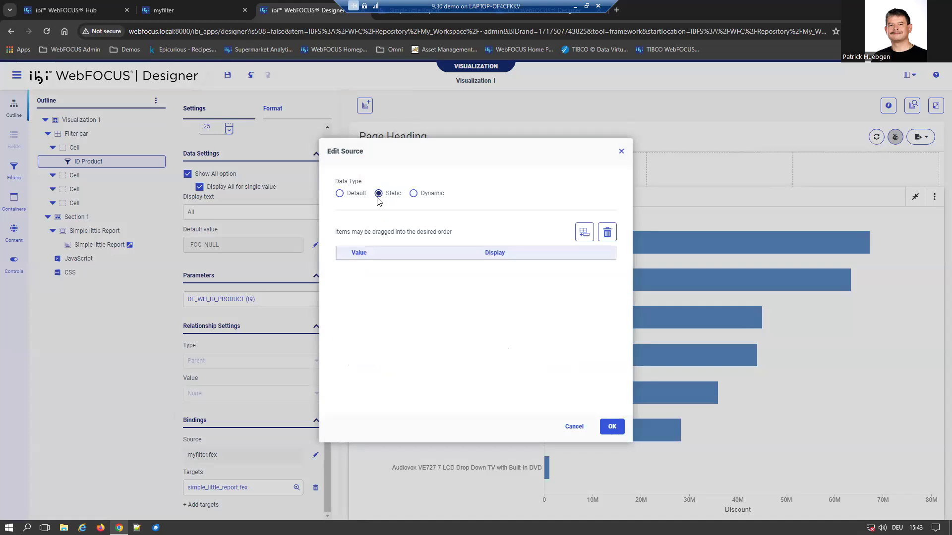
left_click(584, 232)
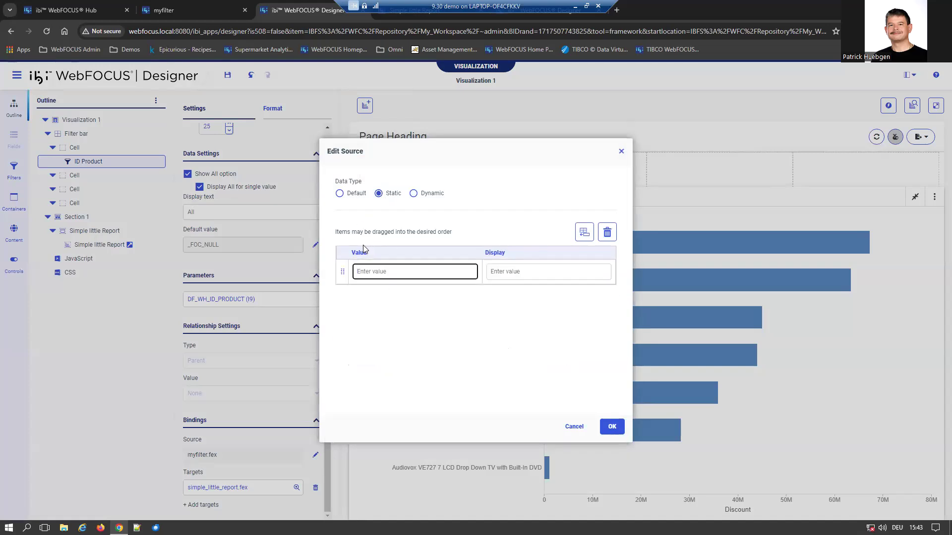
left_click(572, 428)
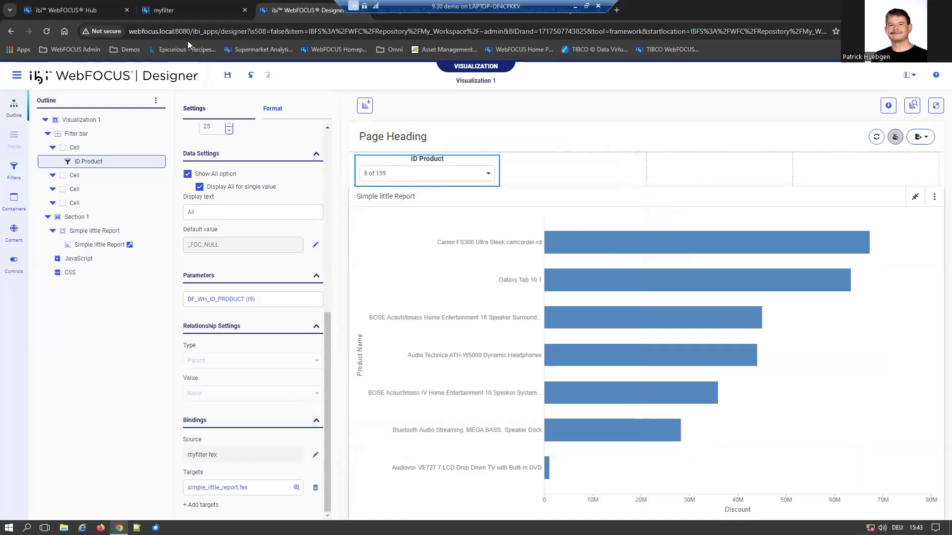